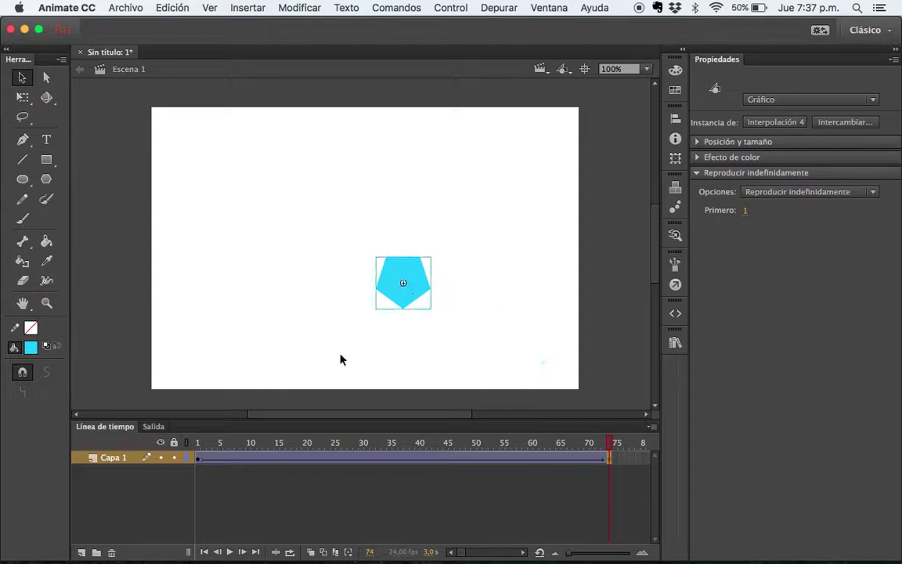
# Delete the pentagon at frame 74 and remove the tween from the Capa 1 layer
pyautogui.press('Delete')
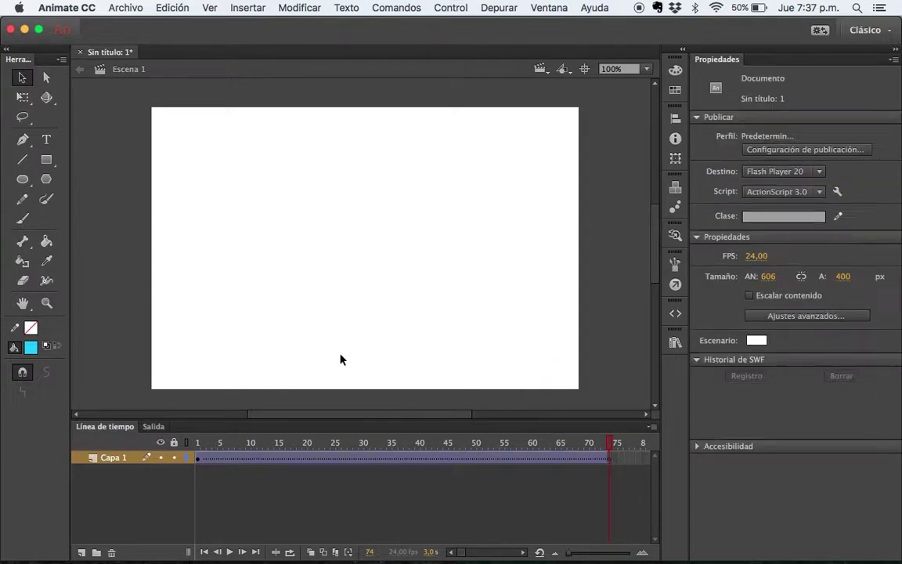
pyautogui.click(199, 460)
pyautogui.click(233, 459)
pyautogui.rightClick(233, 459)
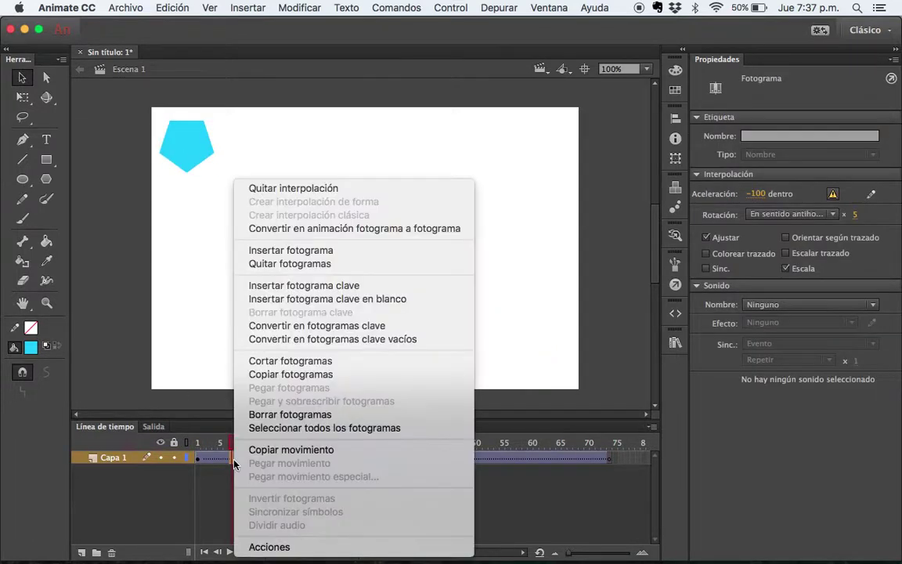
pyautogui.click(302, 188)
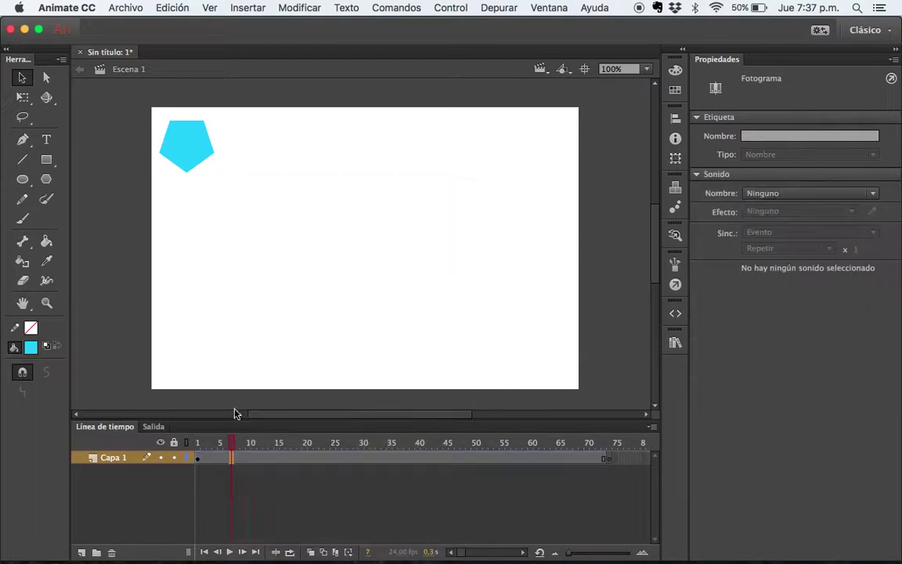
# Remove the frames of Capa 1 from frame 2 through 74 and delete the pentagon from frame 1
pyautogui.click(199, 459)
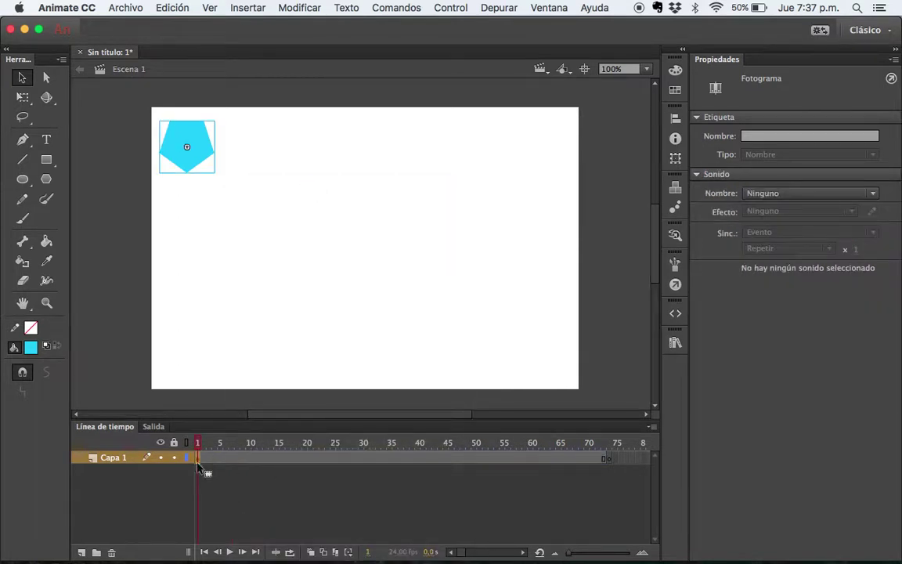
pyautogui.moveTo(203, 462); pyautogui.dragTo(620, 468)
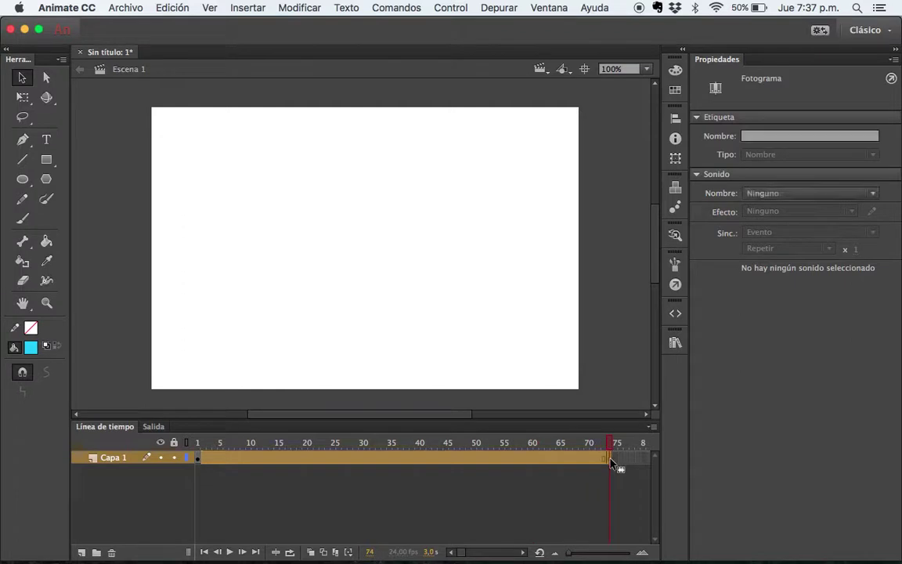
pyautogui.rightClick(509, 467)
pyautogui.click(554, 264)
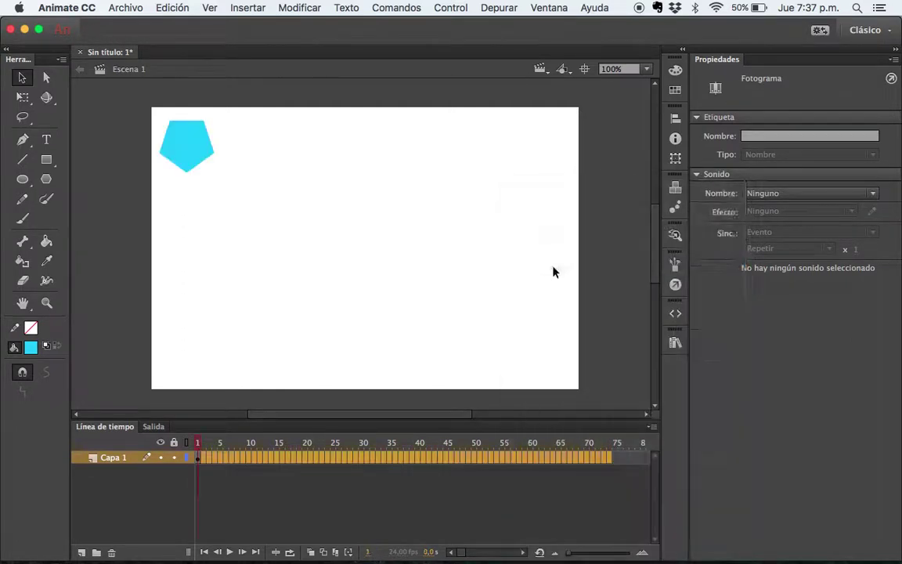
pyautogui.click(244, 461)
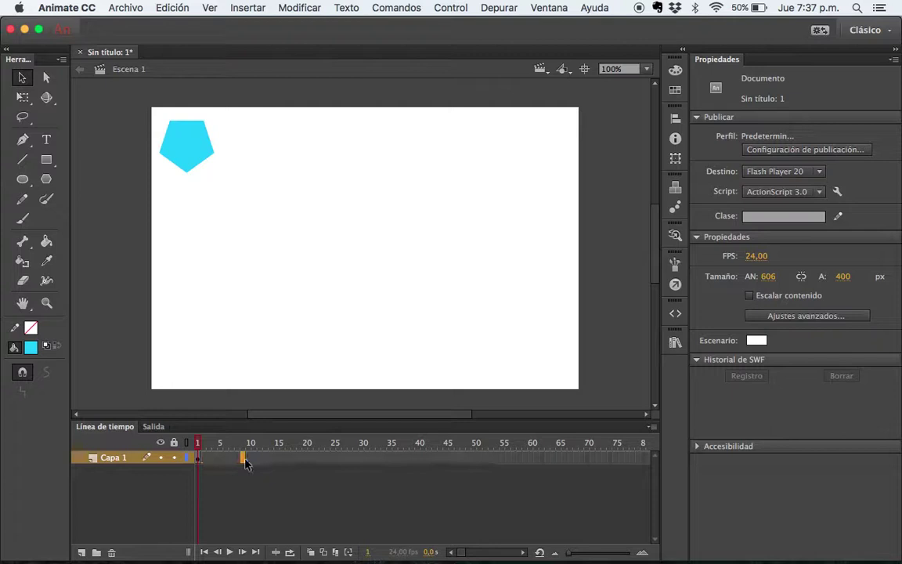
pyautogui.click(197, 461)
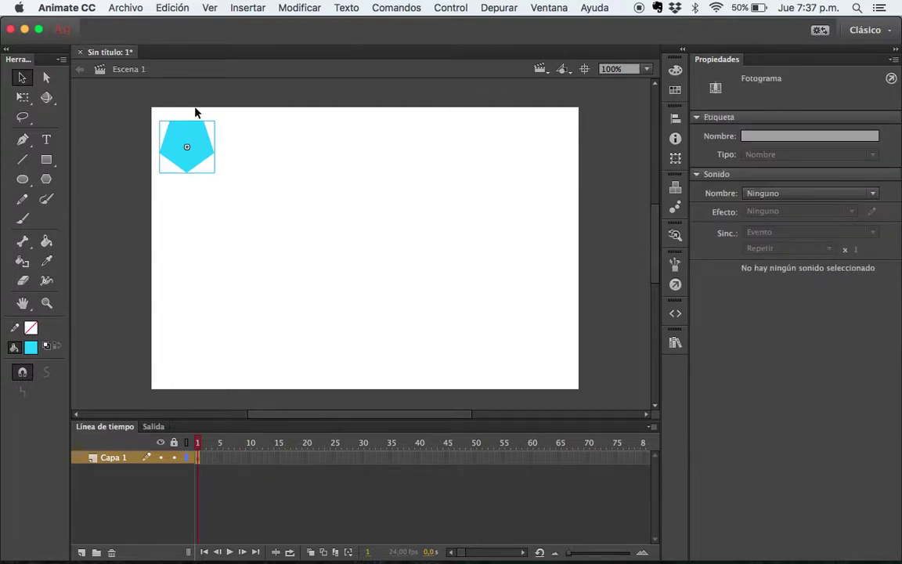
pyautogui.press('Delete')
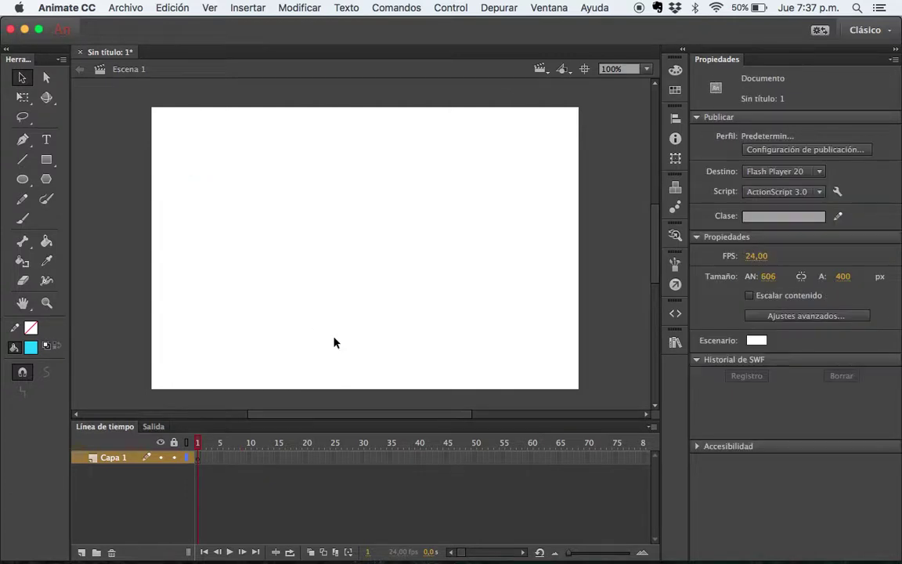
# Add a static text on the stage containing the first name in capitals, in the Broken Detroit font
pyautogui.click(45, 141)
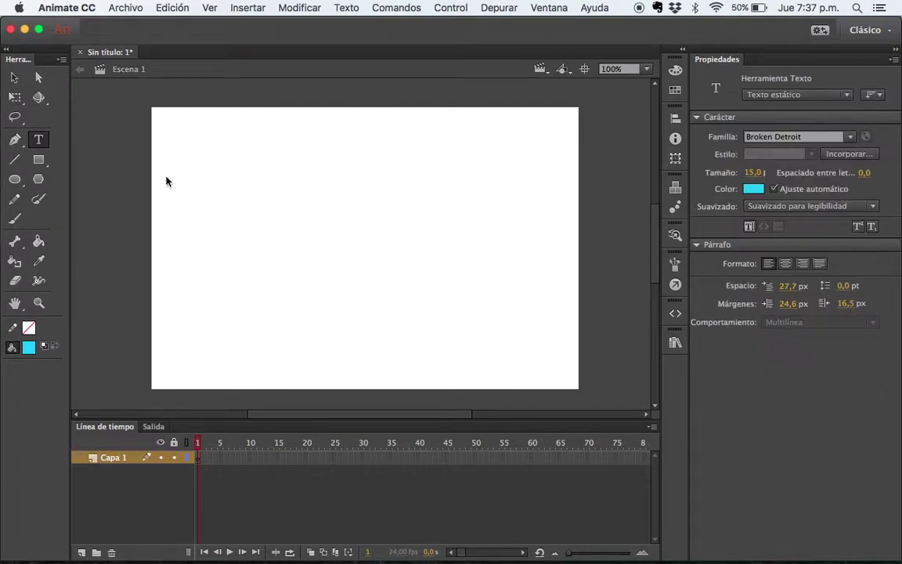
pyautogui.click(312, 210)
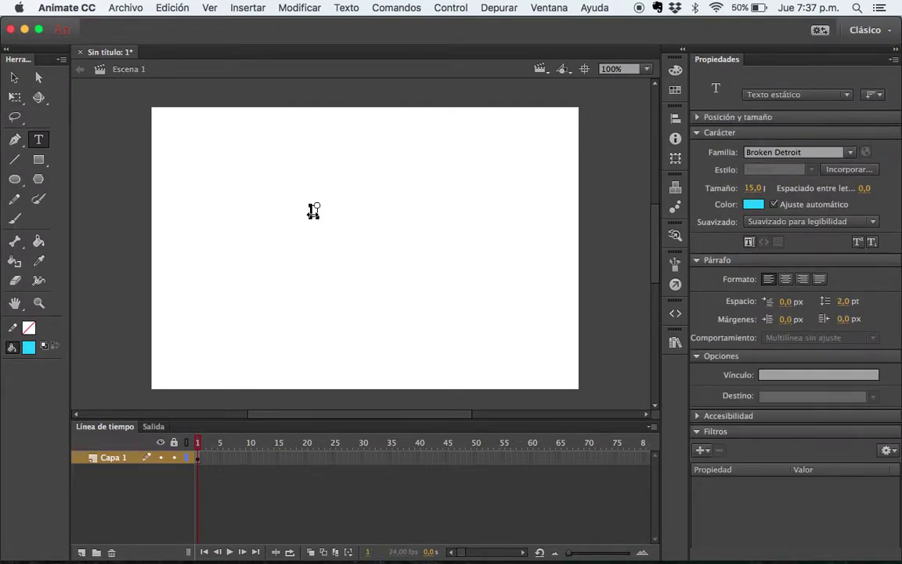
pyautogui.write('SONIDO')
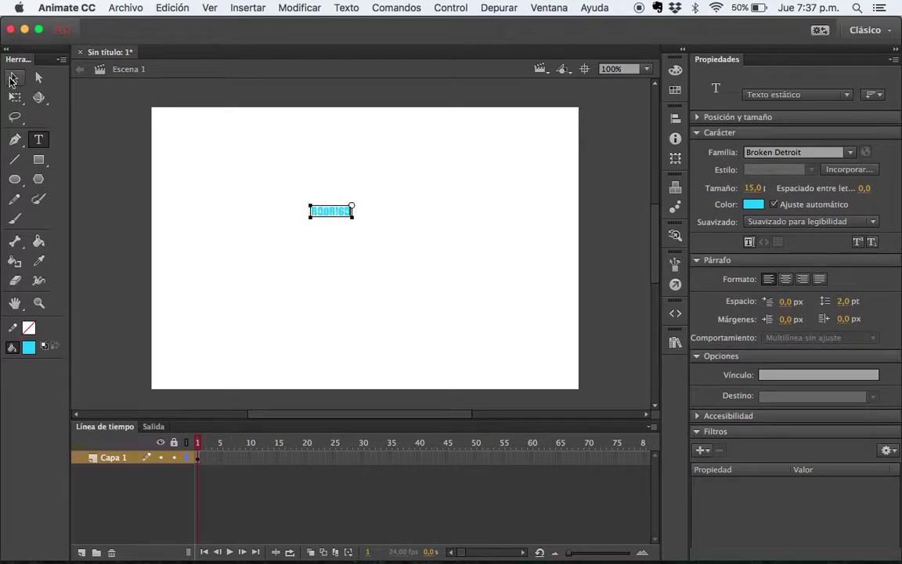
pyautogui.press('Escape')
# Enlarge the name text with Free Transform to span over half the stage width and move it near the stage center
pyautogui.press('q')
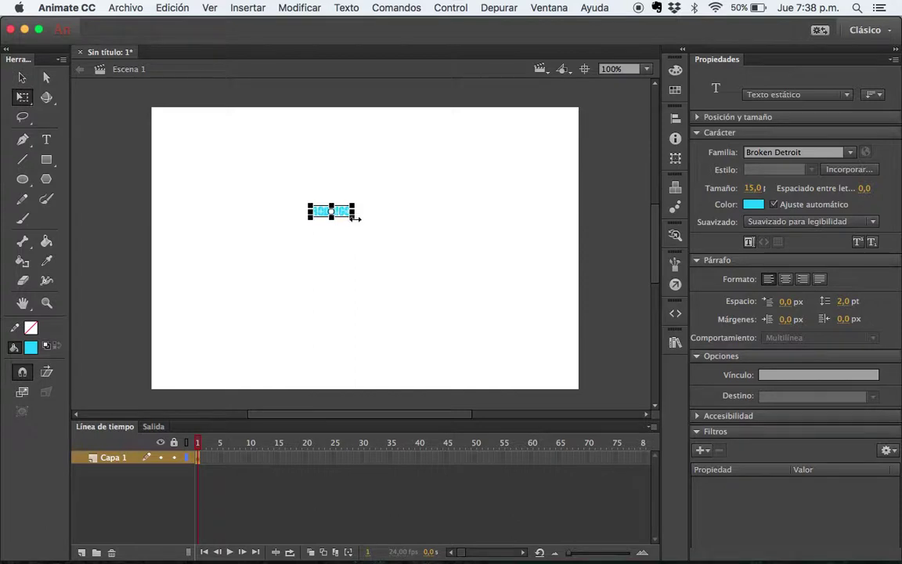
pyautogui.moveTo(357, 222); pyautogui.dragTo(479, 292)
pyautogui.moveTo(391, 210); pyautogui.dragTo(415, 237)
pyautogui.click(473, 176)
pyautogui.click(375, 260)
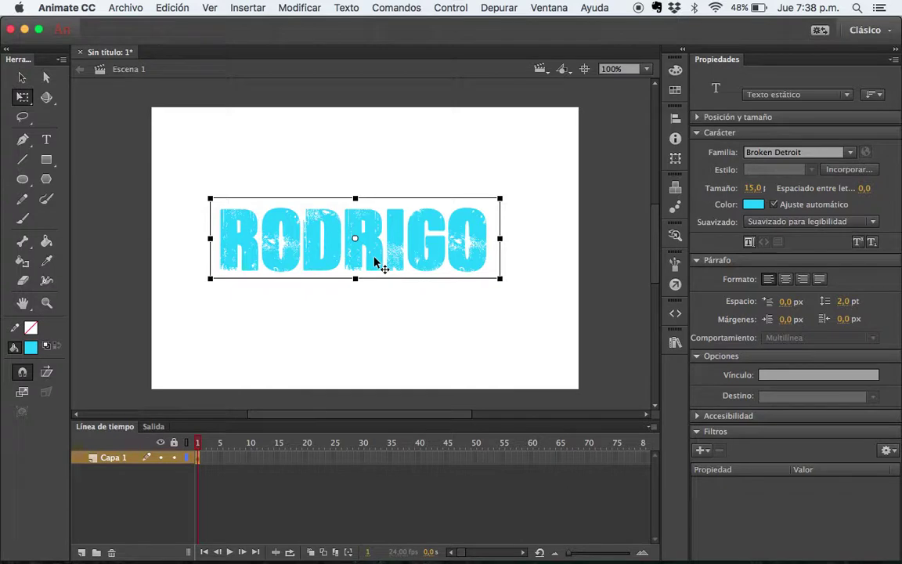
# Break the name text apart into individual letters
pyautogui.press('super+b')
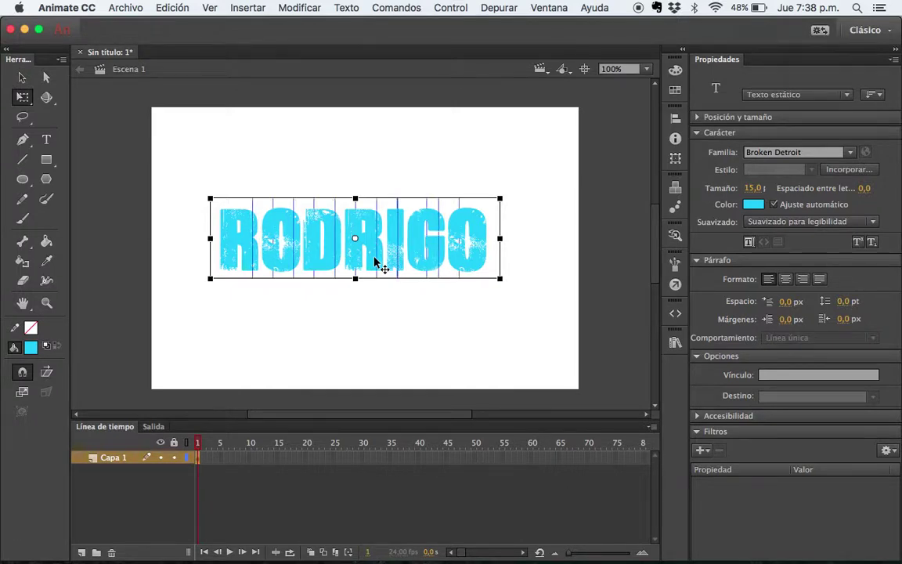
pyautogui.click(267, 144)
# Move the first letter away from the rest of the word and set its font to Calafia
pyautogui.click(210, 218)
pyautogui.moveTo(210, 219); pyautogui.dragTo(176, 210)
pyautogui.press('v')
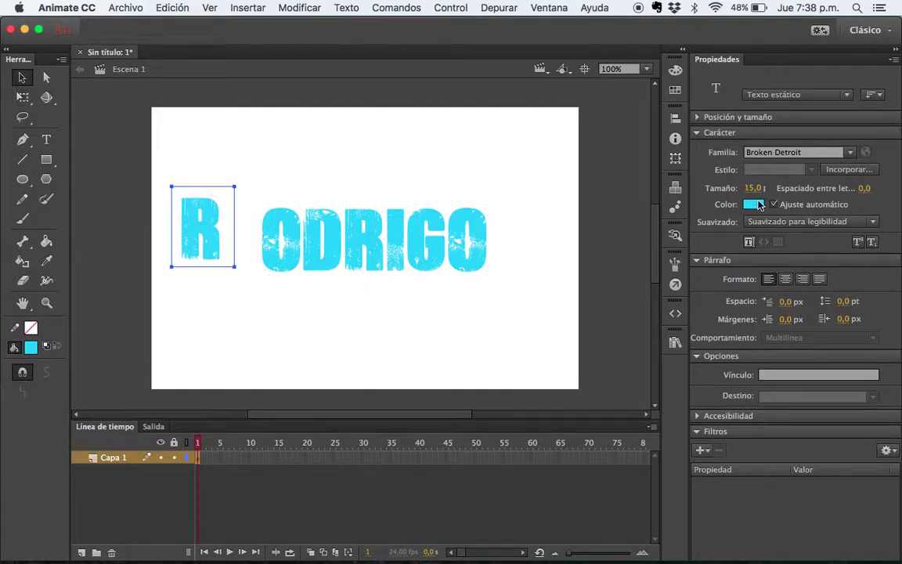
pyautogui.click(852, 155)
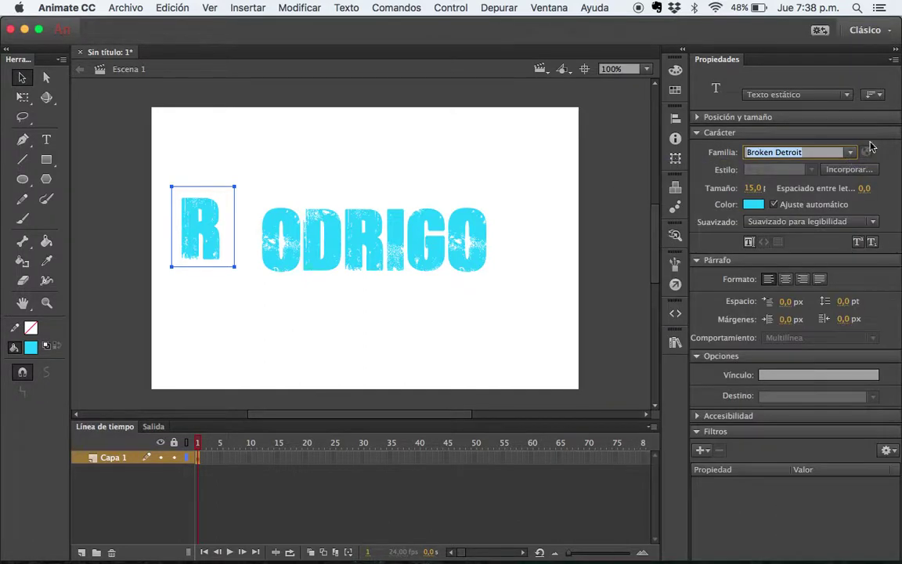
pyautogui.click(855, 153)
pyautogui.click(786, 249)
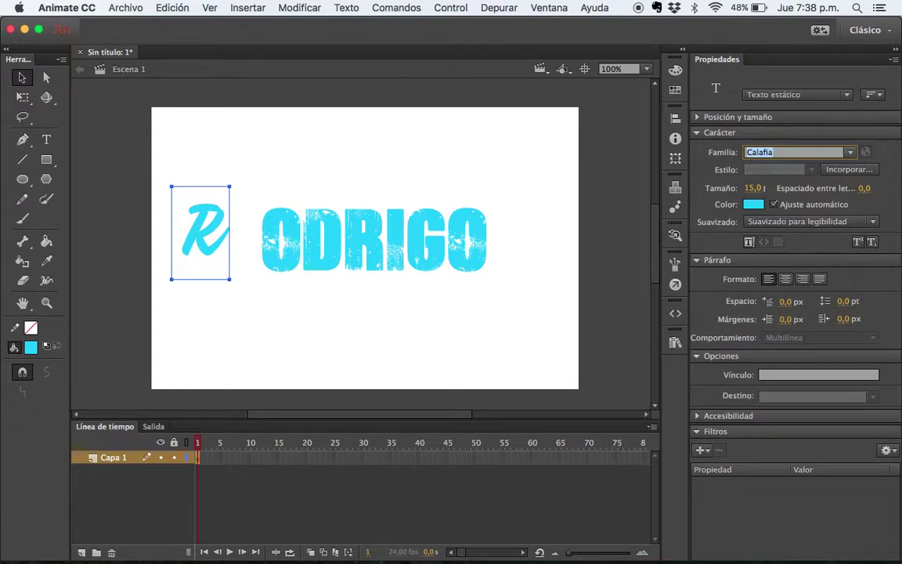
# Undo the first letter's font change and its move
pyautogui.click(272, 162)
pyautogui.press('super+z')
pyautogui.press('super+z')
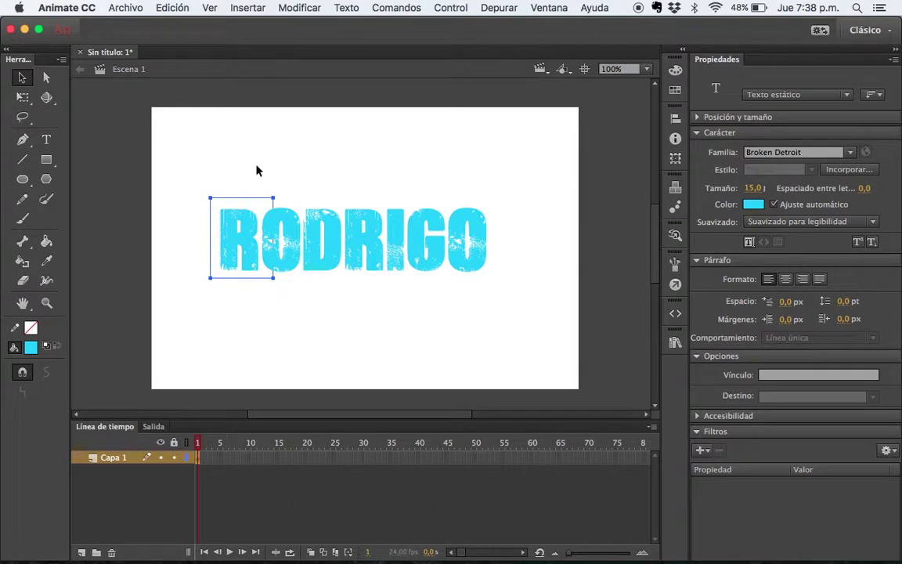
# Select all the letters and break them apart again into editable shapes
pyautogui.moveTo(234, 172); pyautogui.dragTo(511, 281)
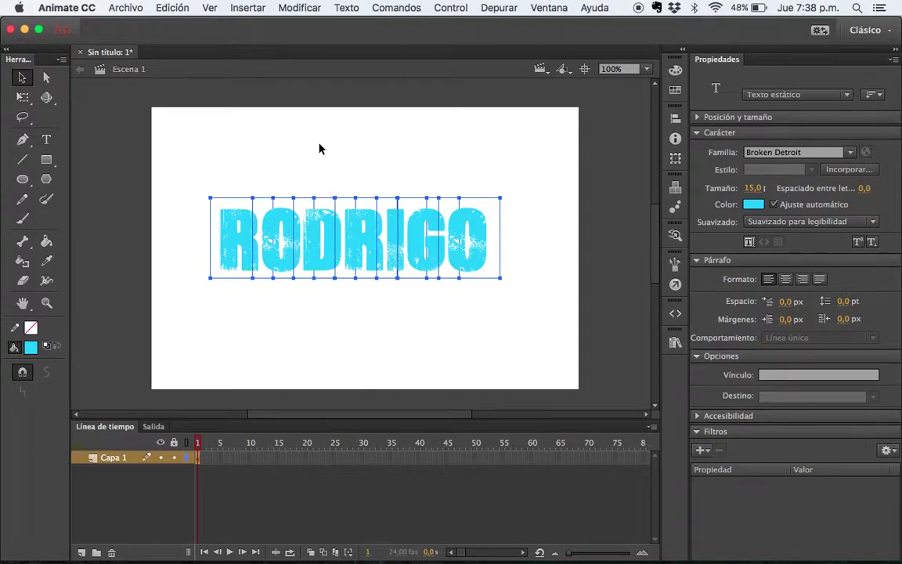
pyautogui.press('super+b')
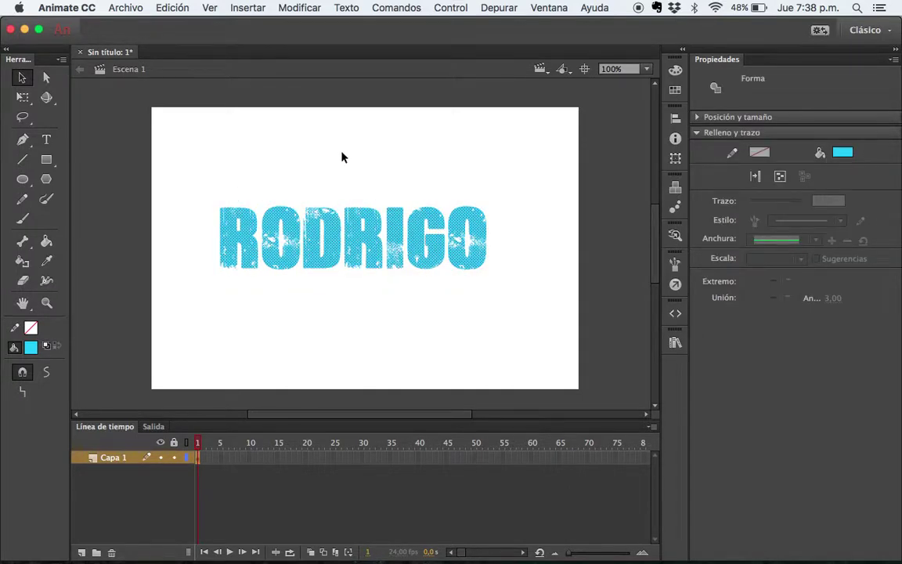
pyautogui.click(342, 158)
pyautogui.click(296, 225)
pyautogui.click(291, 188)
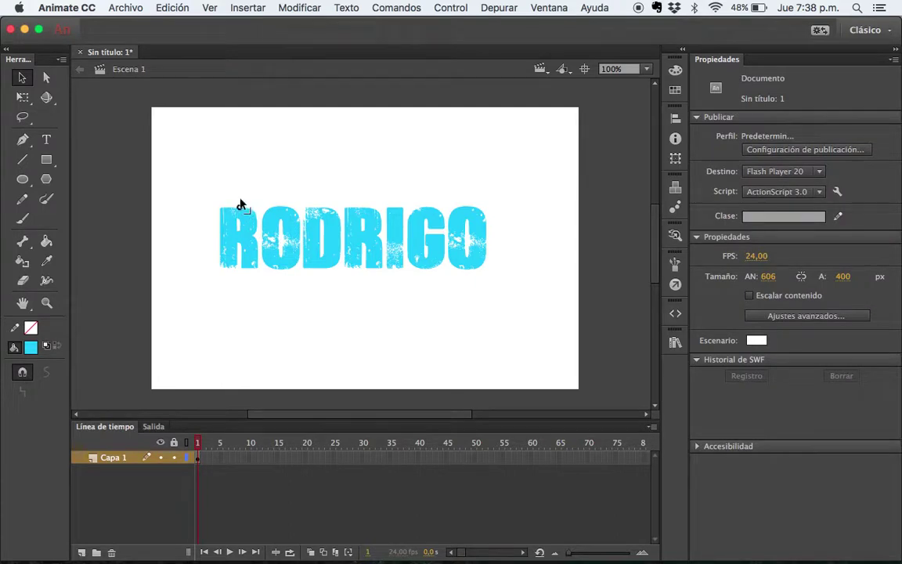
# Delete a thin horizontal strip across the middle of the letter shapes
pyautogui.moveTo(157, 234); pyautogui.dragTo(515, 246)
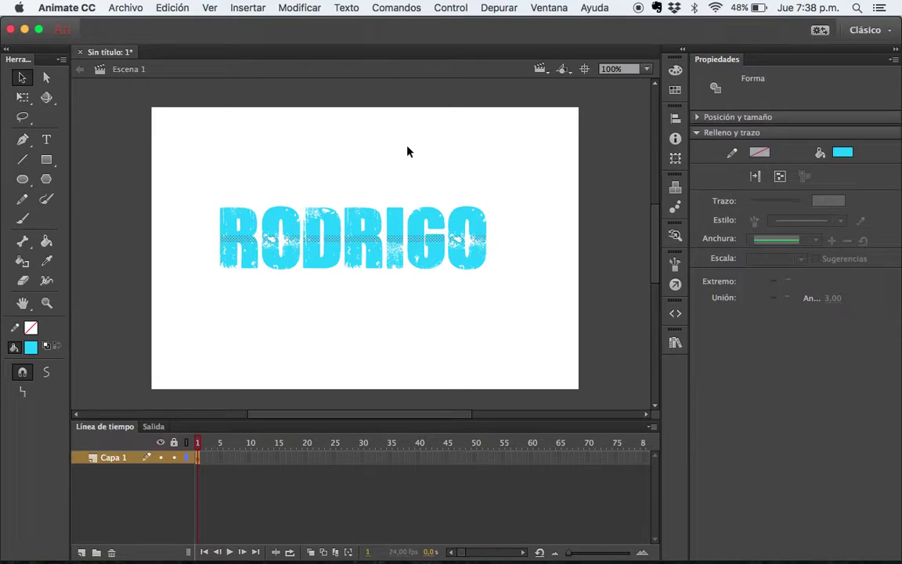
pyautogui.press('Delete')
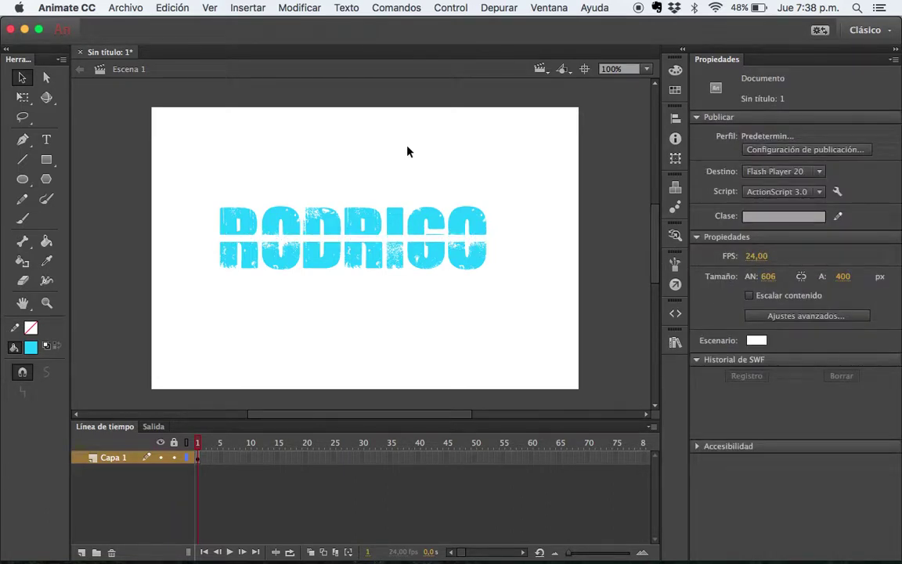
# Undo the strip deletion and the conversion of the letters into shapes
pyautogui.press('super+z')
pyautogui.press('super+z')
pyautogui.press('super+y')
pyautogui.press('super+z')
pyautogui.press('super+z')
pyautogui.press('super+z')
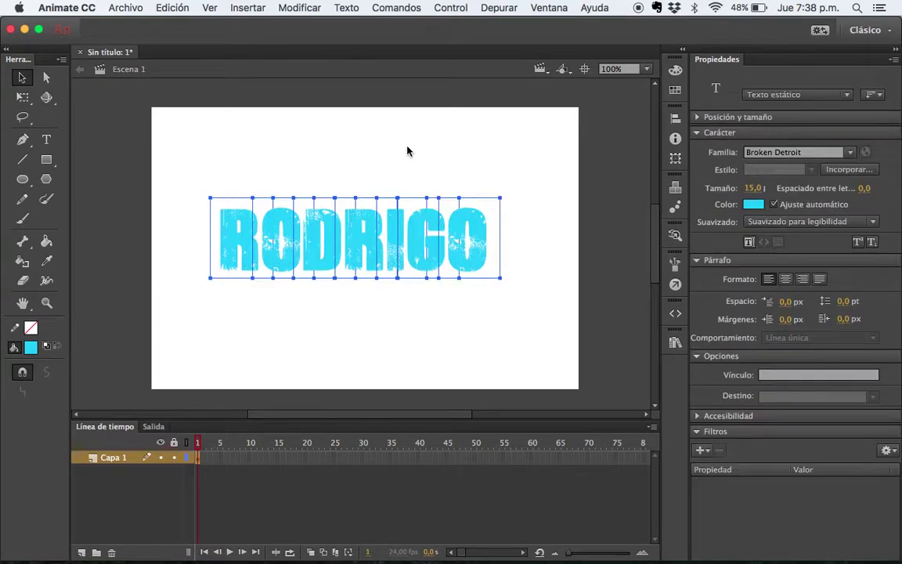
# Undo back to the single text block and break it apart into individual letters again
pyautogui.press('super+z')
pyautogui.press('z')
pyautogui.press('super+z')
pyautogui.press('super+z')
pyautogui.press('super+b')
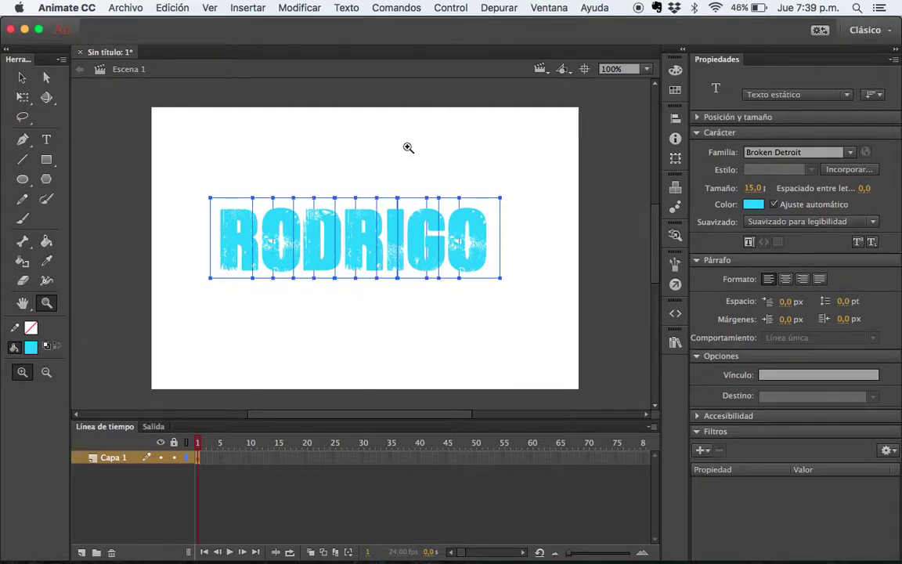
# Select all the separate letters and distribute them to layers
pyautogui.press('v')
pyautogui.moveTo(198, 160); pyautogui.dragTo(534, 297)
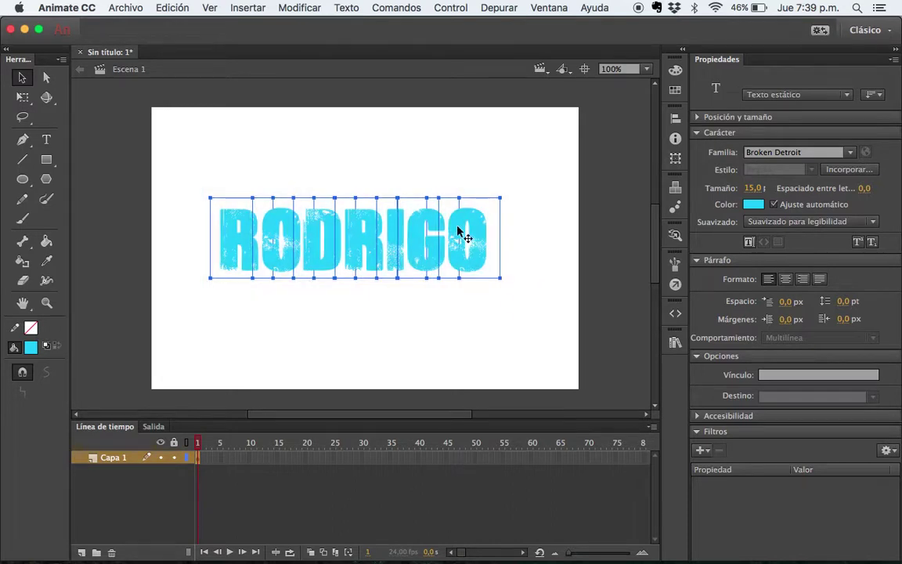
pyautogui.rightClick(460, 230)
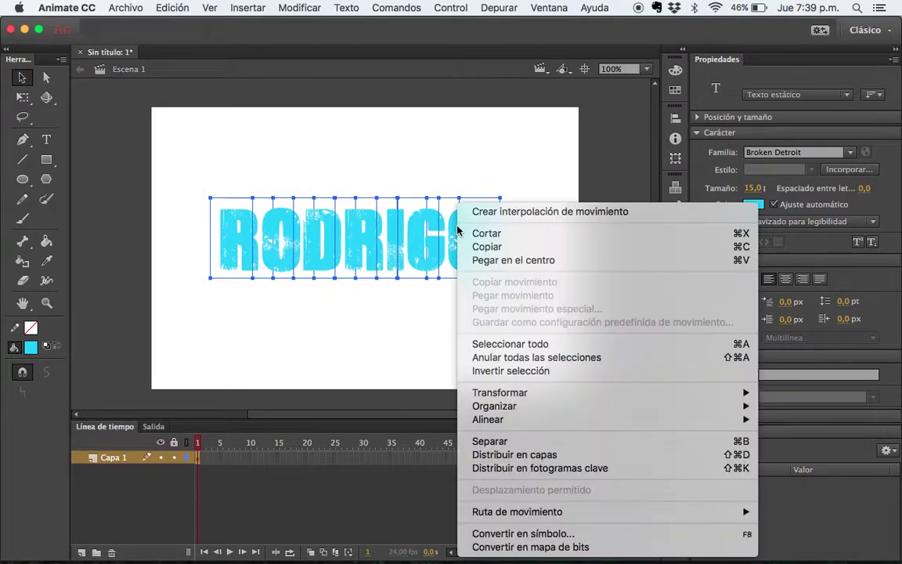
pyautogui.click(517, 455)
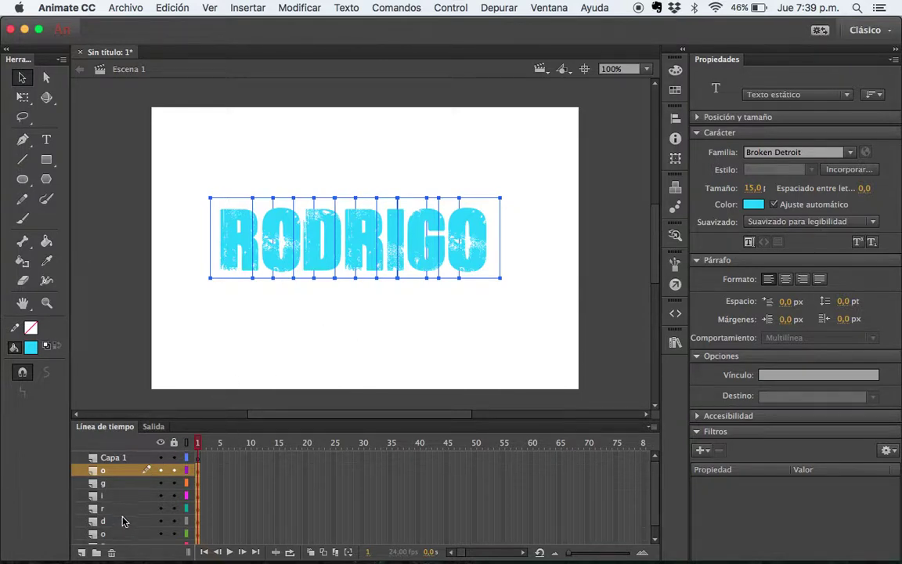
# Delete the empty Capa 1 layer from the timeline
pyautogui.click(161, 464)
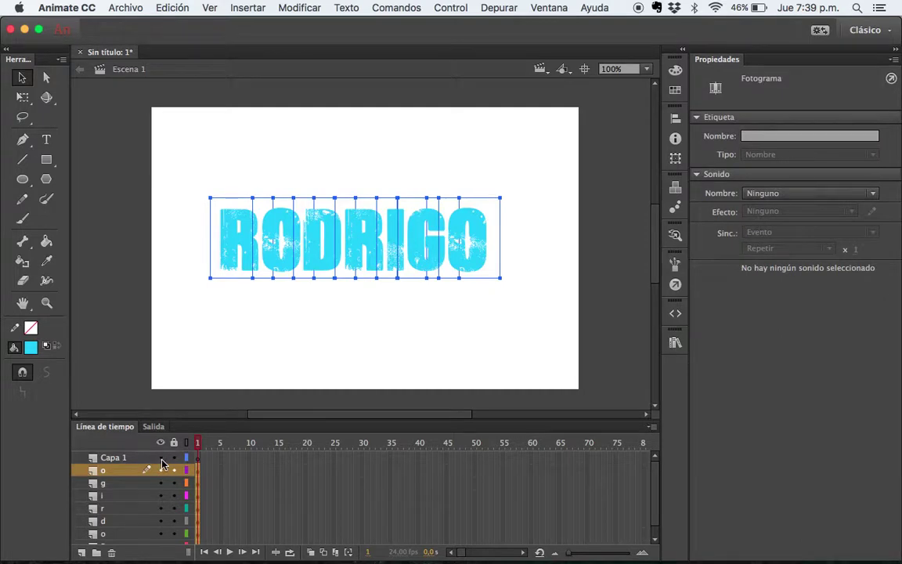
pyautogui.click(114, 457)
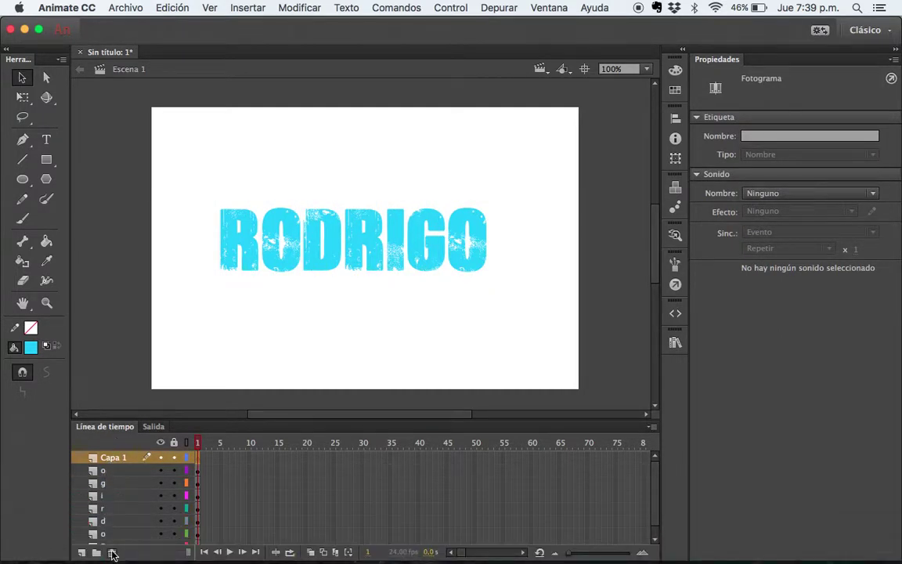
pyautogui.click(111, 554)
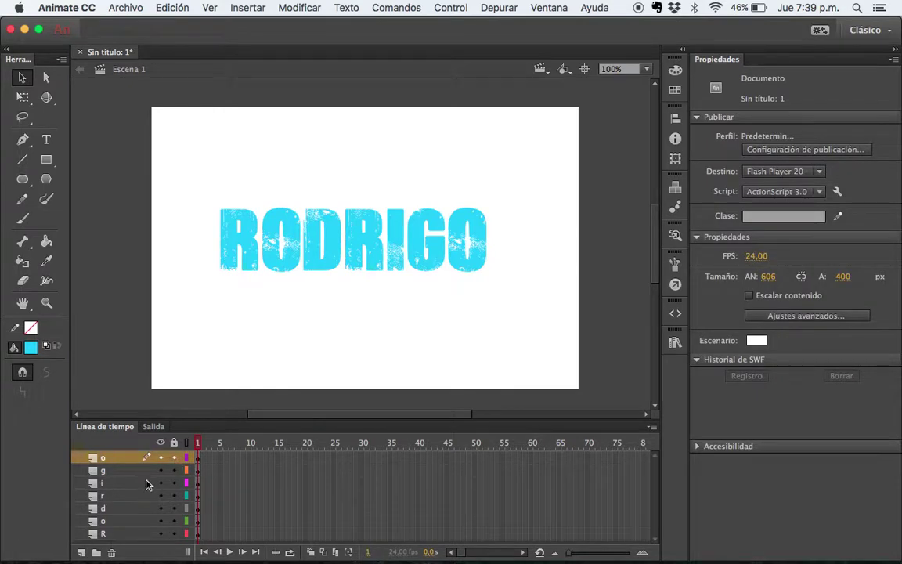
# Insert a keyframe at frame 75 on all seven letter layers
pyautogui.click(616, 458)
pyautogui.moveTo(618, 460); pyautogui.dragTo(614, 539)
pyautogui.rightClick(615, 463)
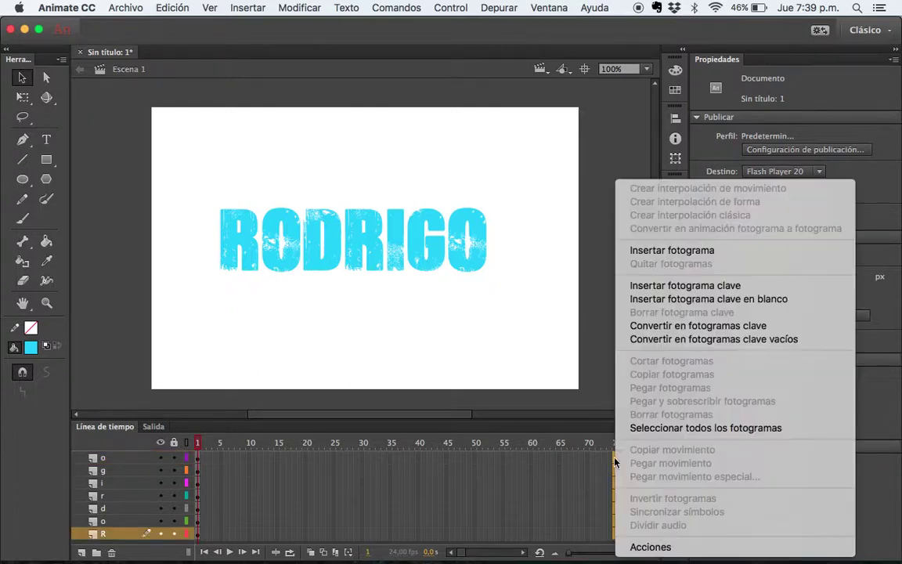
pyautogui.click(695, 287)
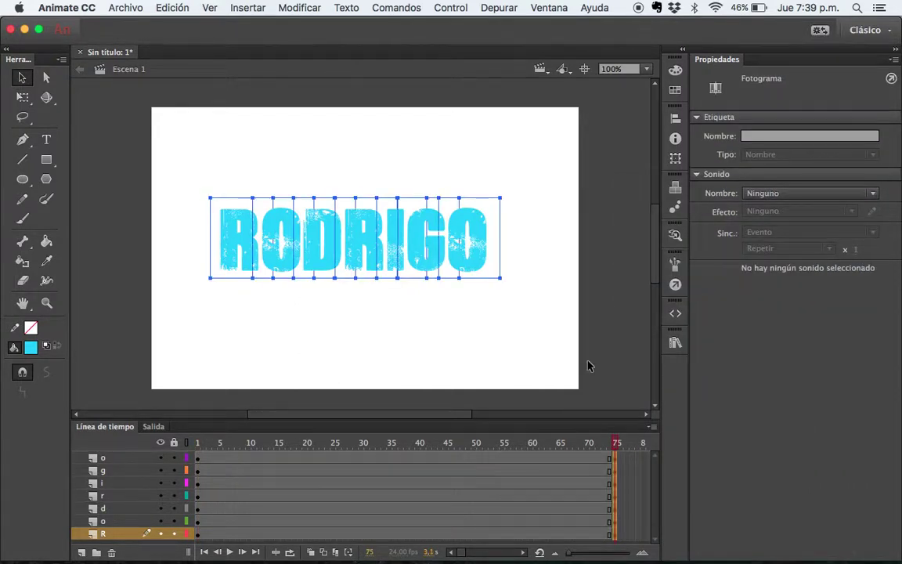
# Create a classic tween between the first and last keyframes on all seven letter layers
pyautogui.moveTo(409, 465); pyautogui.dragTo(409, 492)
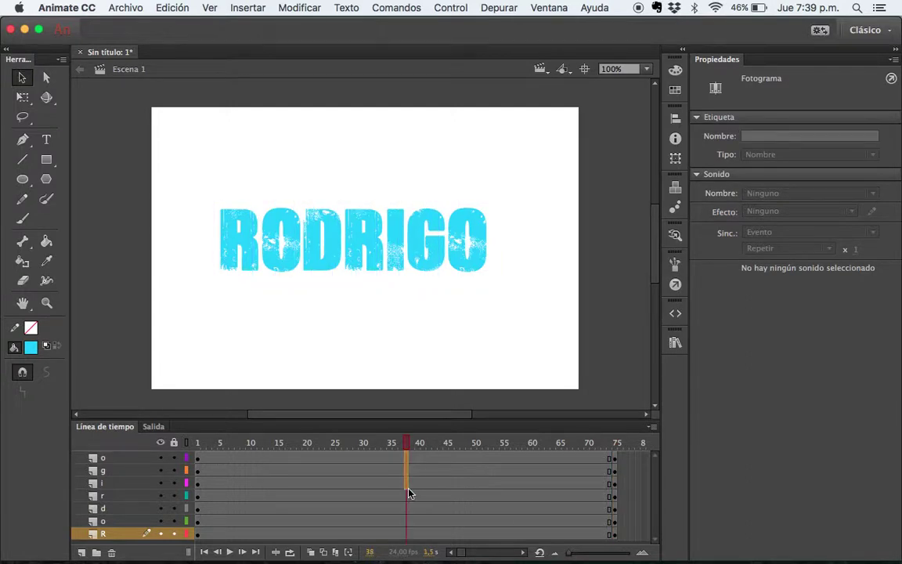
pyautogui.moveTo(407, 539); pyautogui.dragTo(407, 472)
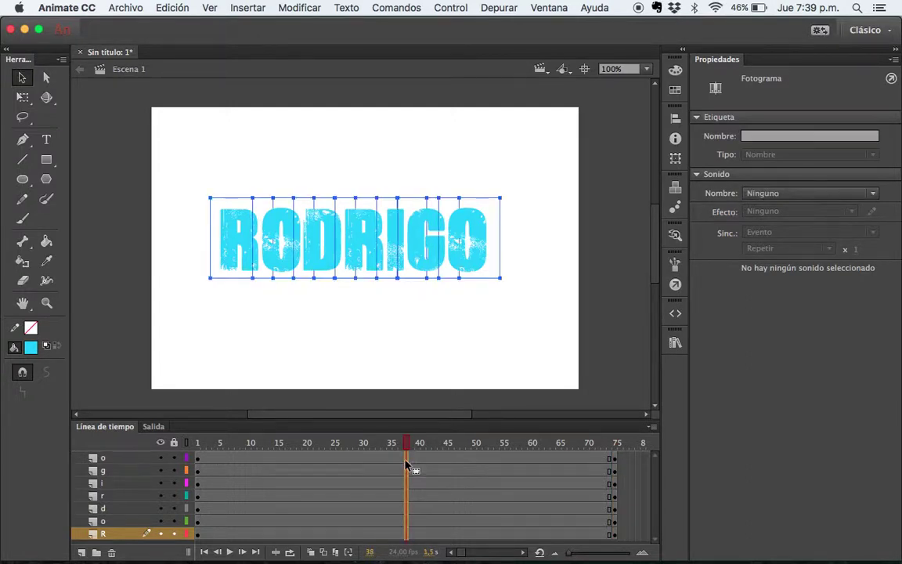
pyautogui.rightClick(406, 467)
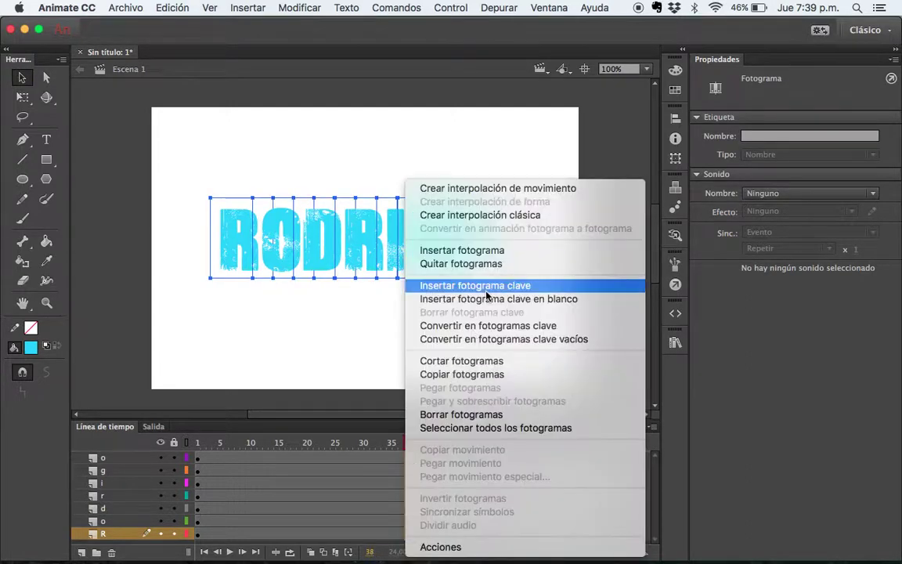
pyautogui.click(519, 215)
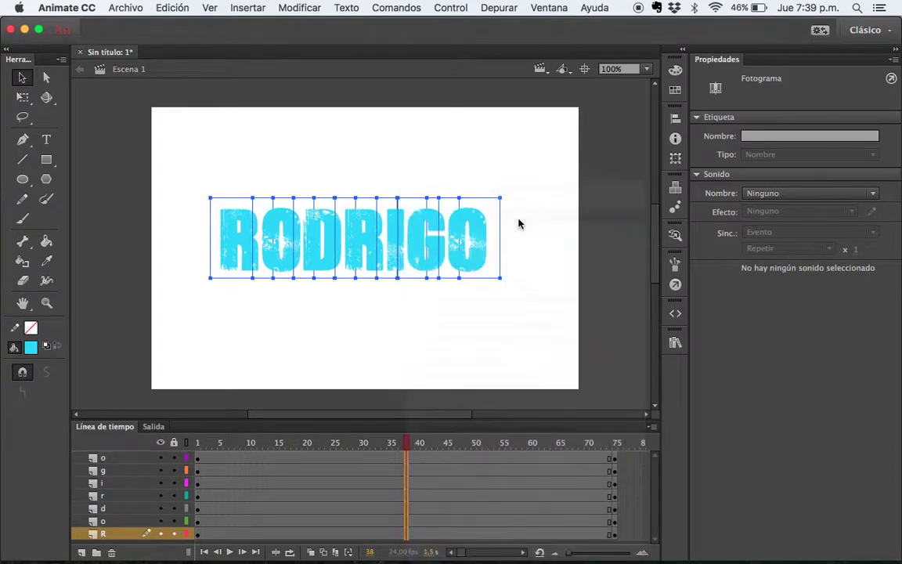
# At frame 1, move the word's last letter O off the left side of the stage, enlarged and tilted
pyautogui.click(198, 464)
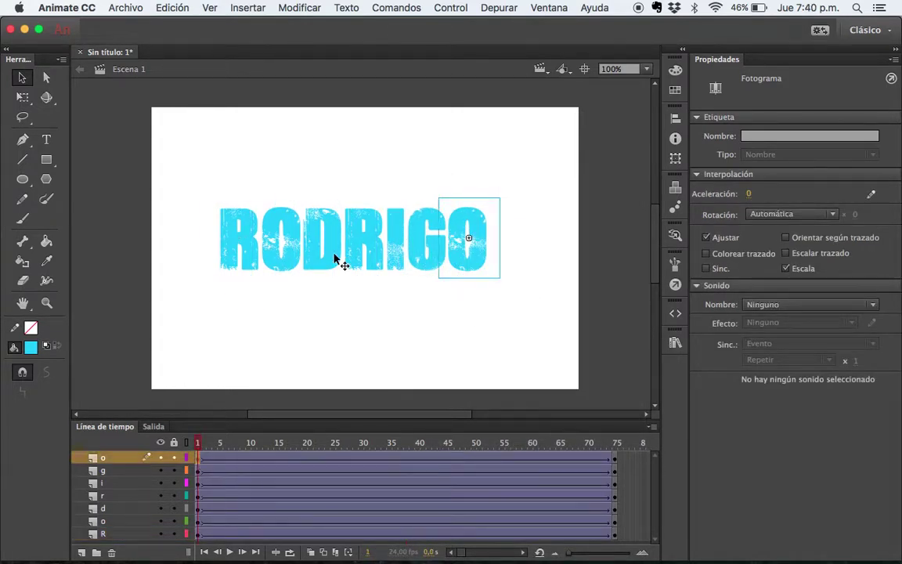
pyautogui.click(459, 284)
pyautogui.press('super+minus')
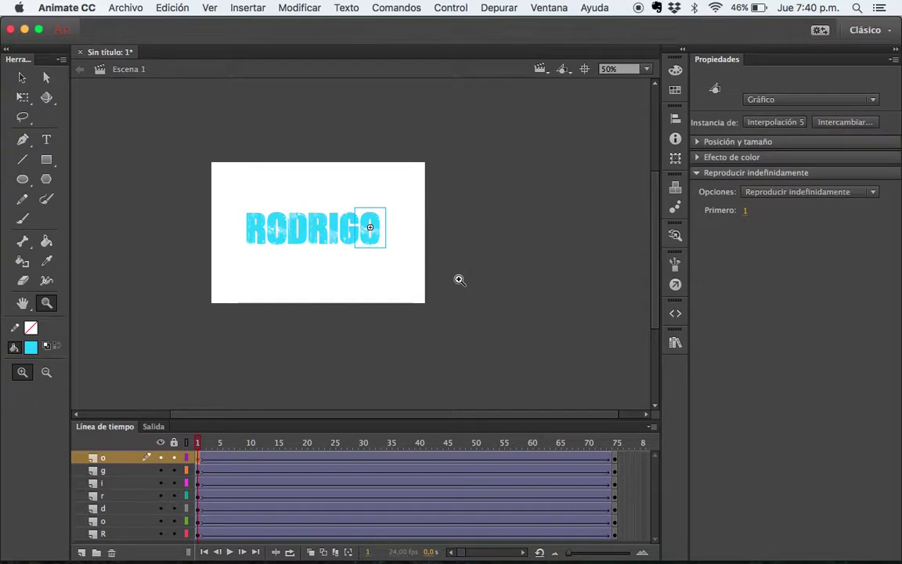
pyautogui.moveTo(376, 227); pyautogui.dragTo(35, 263)
pyautogui.press('q')
# At frame 1, place the G enlarged and mirrored right of the stage and the I enlarged and rotated below it
pyautogui.click(199, 471)
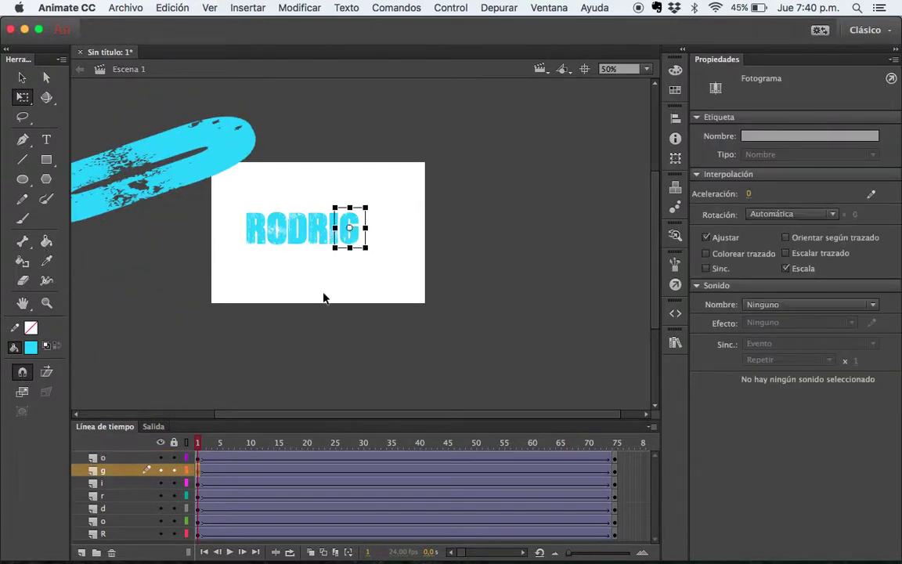
pyautogui.moveTo(353, 232); pyautogui.dragTo(387, 218)
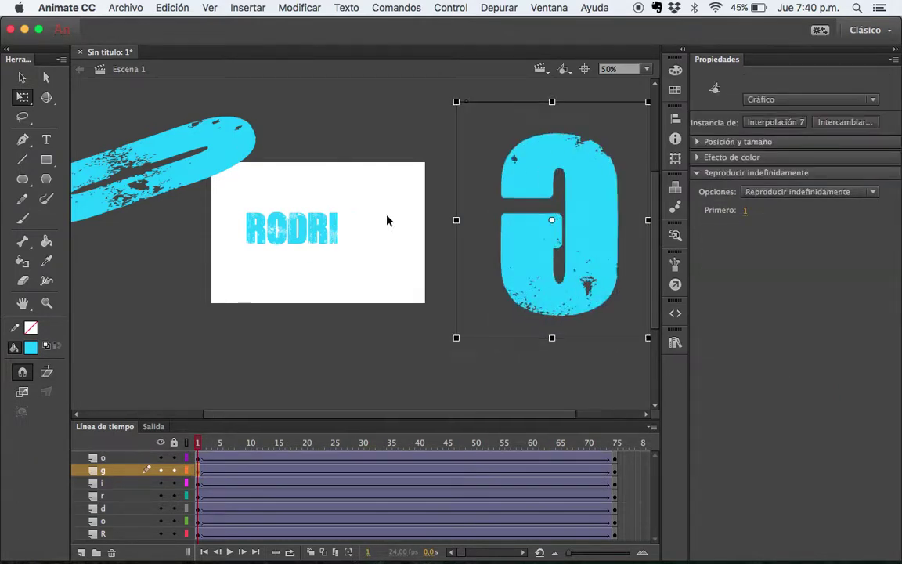
pyautogui.moveTo(337, 231); pyautogui.dragTo(130, 260)
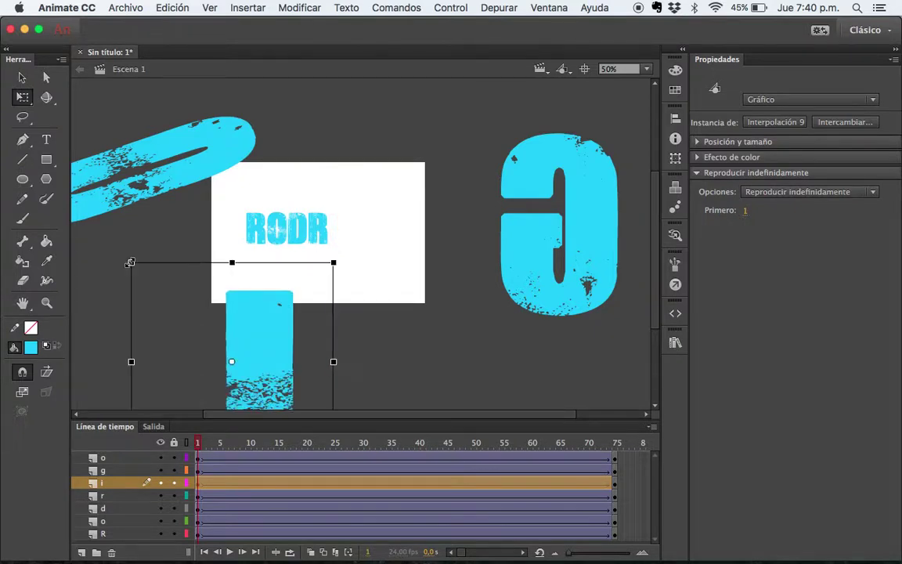
pyautogui.moveTo(131, 362); pyautogui.dragTo(418, 329)
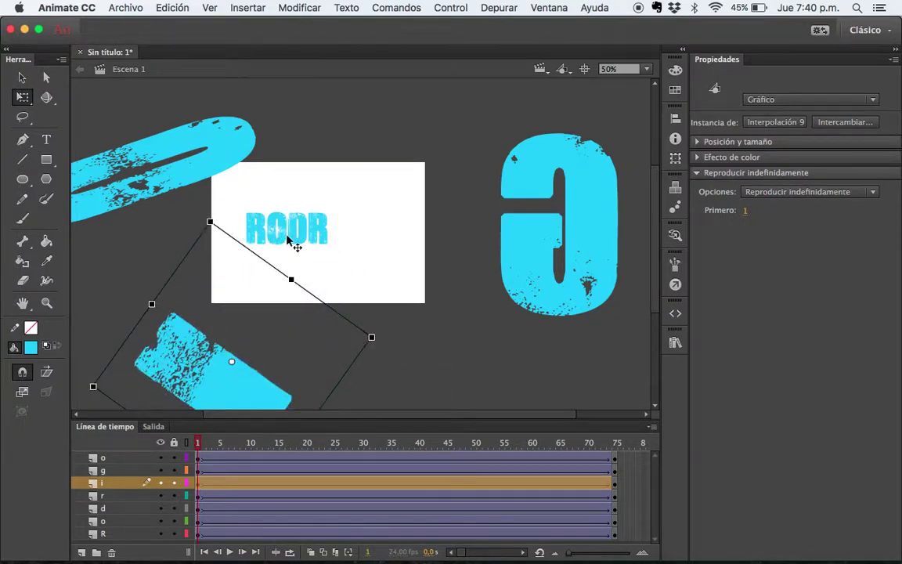
# At frame 1 of the r layer, move the letter above the stage and distort it into a thin diagonal strip
pyautogui.click(322, 230)
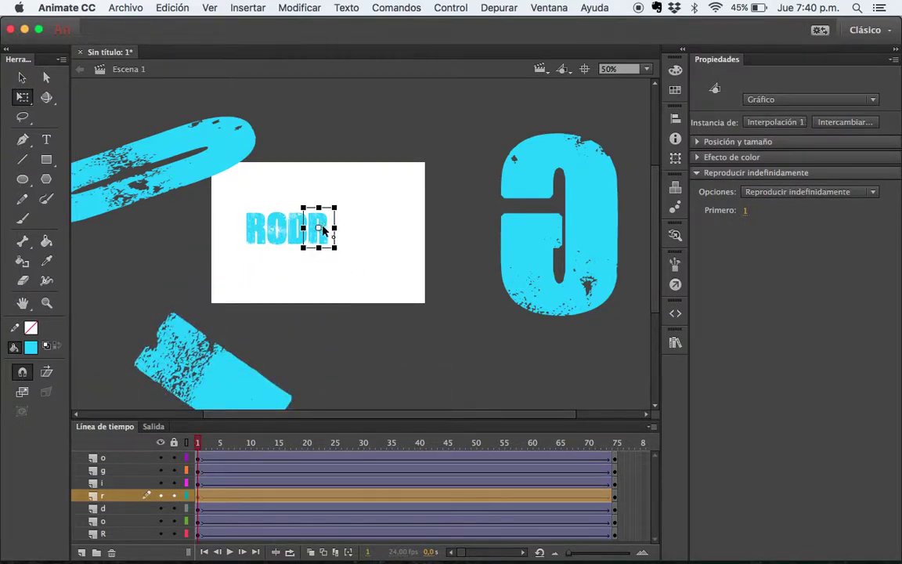
pyautogui.click(198, 496)
pyautogui.moveTo(318, 227); pyautogui.dragTo(445, 69)
pyautogui.moveTo(413, 107); pyautogui.dragTo(538, 205)
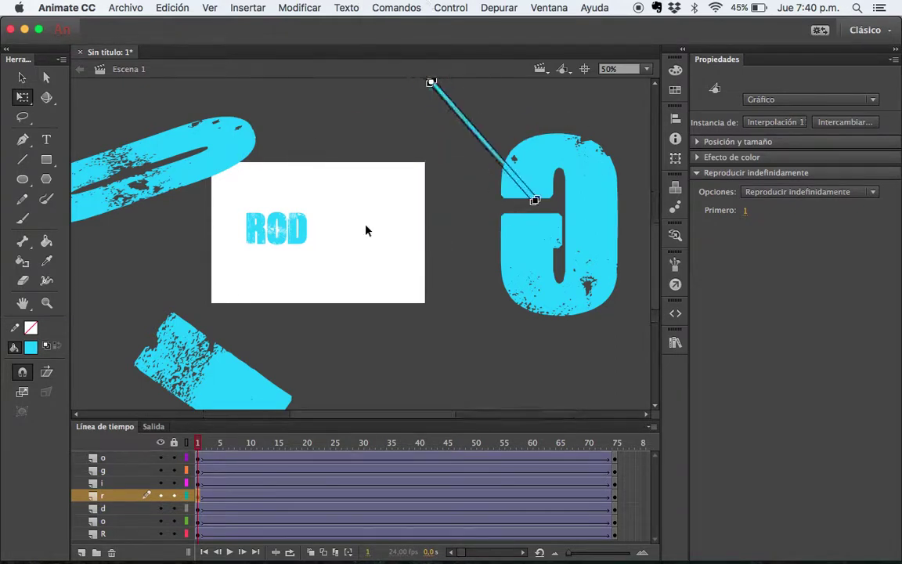
# At frame 1, enlarge and flip the D below the stage and stretch the first O into a narrow shape beside it
pyautogui.click(199, 509)
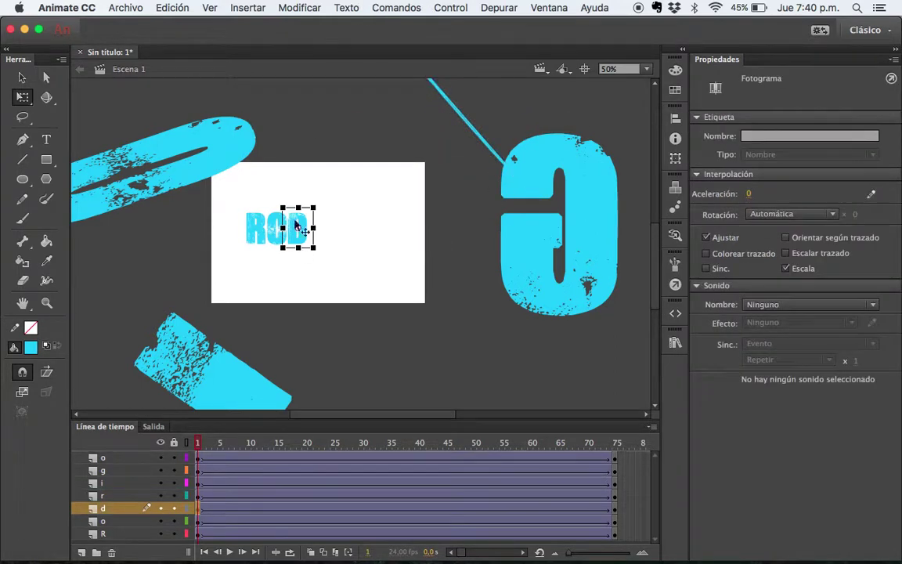
pyautogui.moveTo(302, 250); pyautogui.dragTo(518, 351)
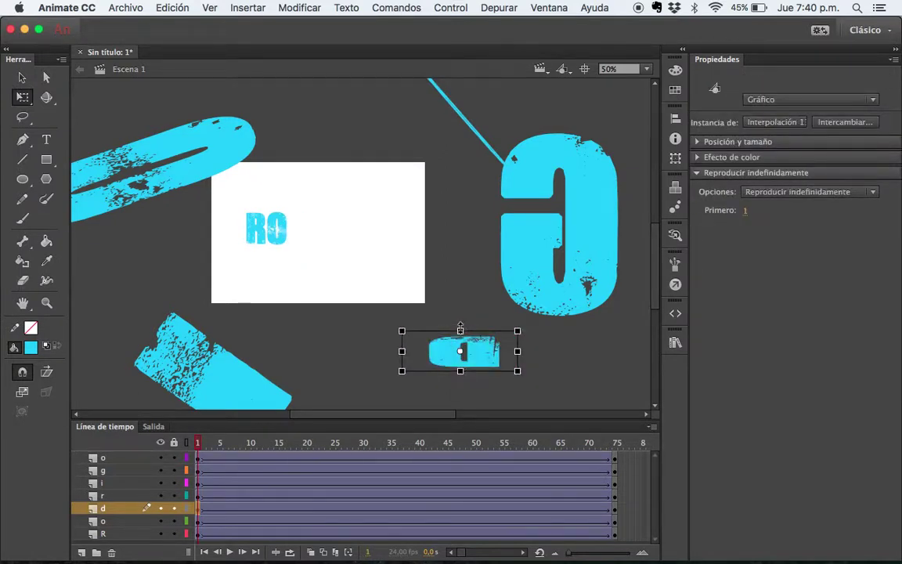
pyautogui.keyDown('alt'); pyautogui.moveTo(461, 328); pyautogui.dragTo(460, 275); pyautogui.keyUp('alt')
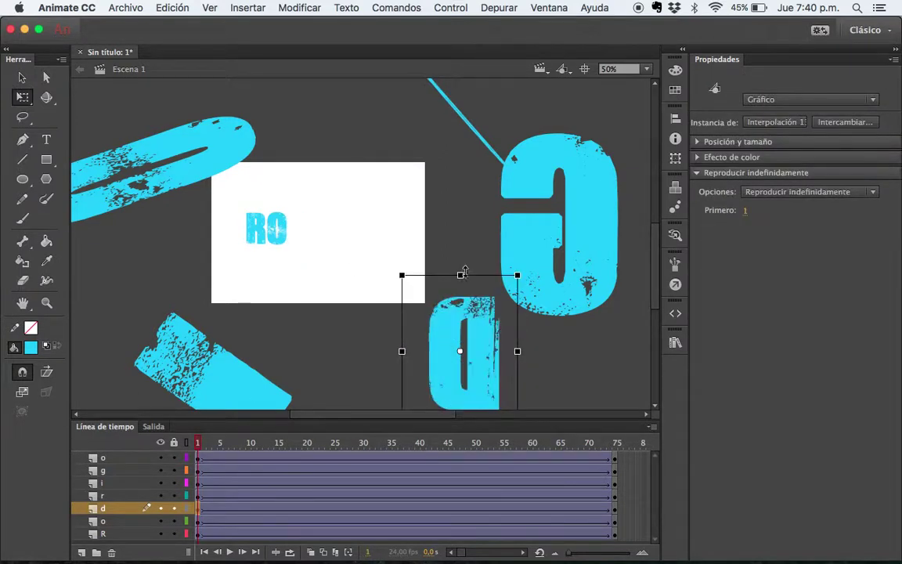
pyautogui.click(197, 521)
pyautogui.moveTo(284, 241); pyautogui.dragTo(580, 398)
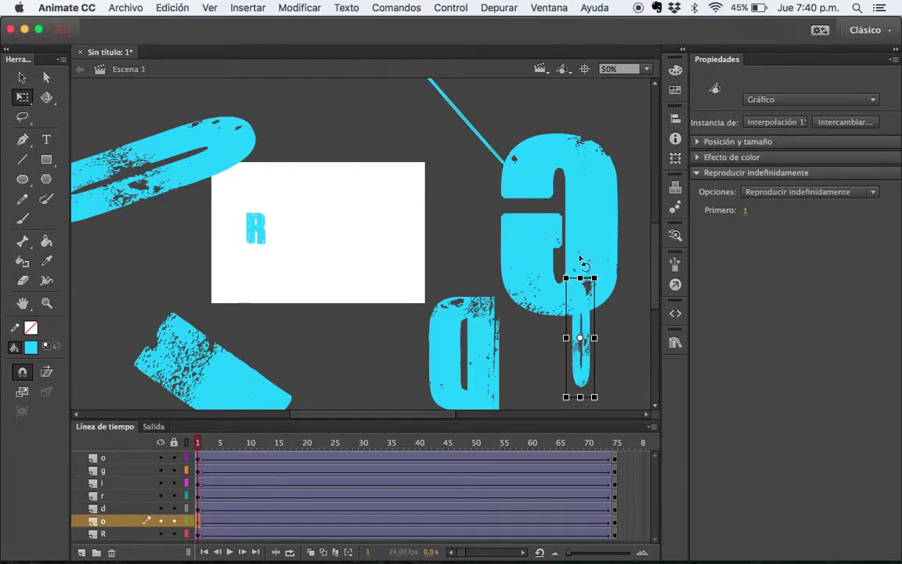
# At frame 1, move the first letter R below the stage, stretching and rotating it into a large diagonal shape
pyautogui.click(199, 536)
pyautogui.moveTo(261, 233); pyautogui.dragTo(315, 383)
pyautogui.press('z')
pyautogui.keyDown('alt'); pyautogui.click(324, 339); pyautogui.keyUp('alt')
pyautogui.press('v')
pyautogui.press('q')
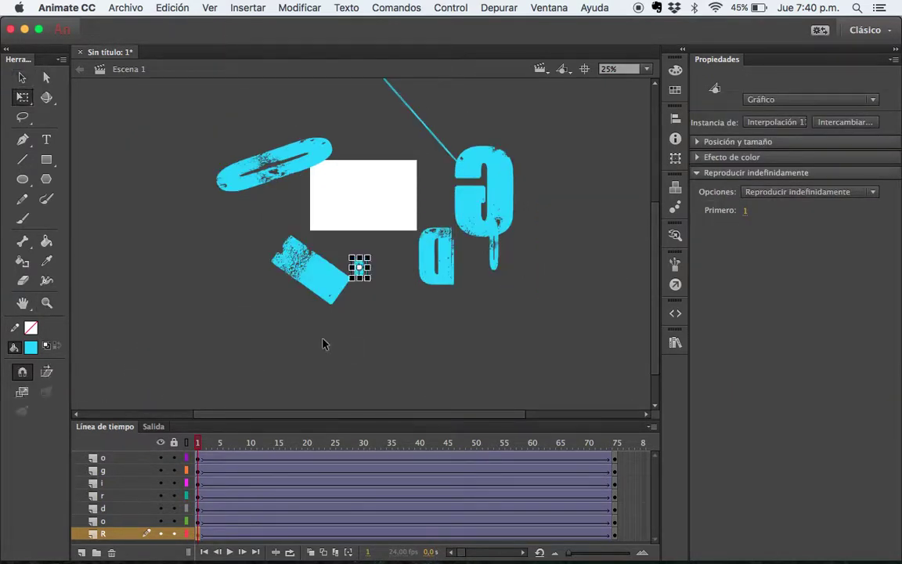
pyautogui.moveTo(368, 281); pyautogui.dragTo(319, 119)
pyautogui.moveTo(409, 107); pyautogui.dragTo(452, 340)
pyautogui.click(532, 308)
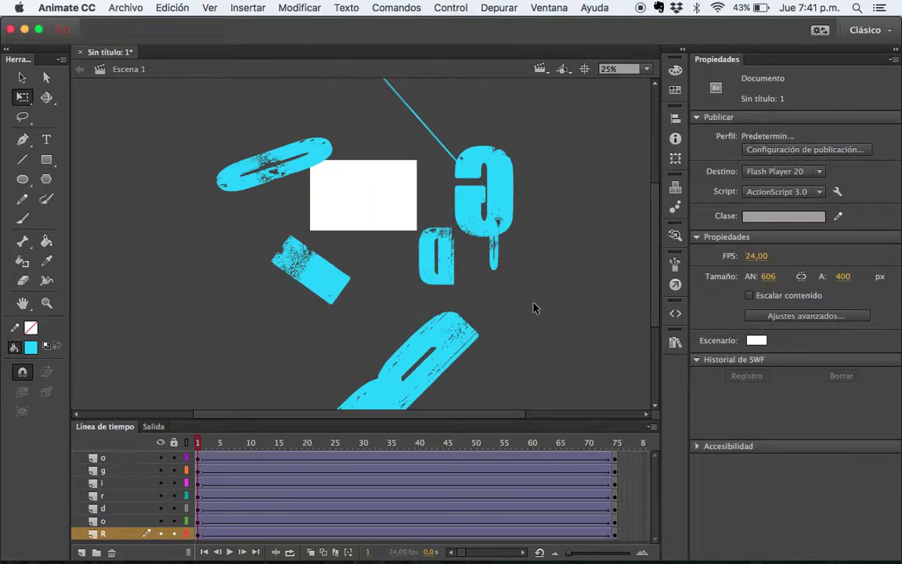
# Play the animation of the scattered letters coming together and return to frame 1
pyautogui.press('Return')
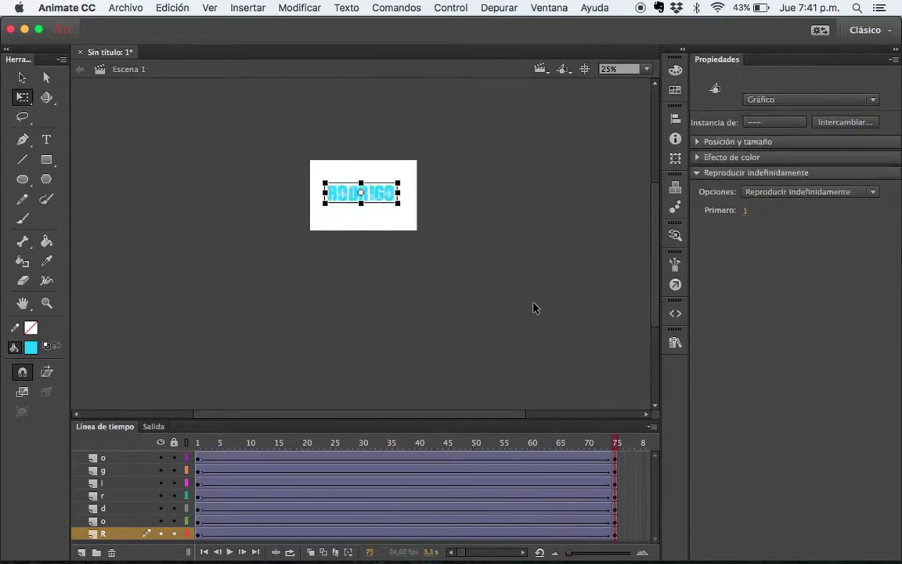
pyautogui.press('v')
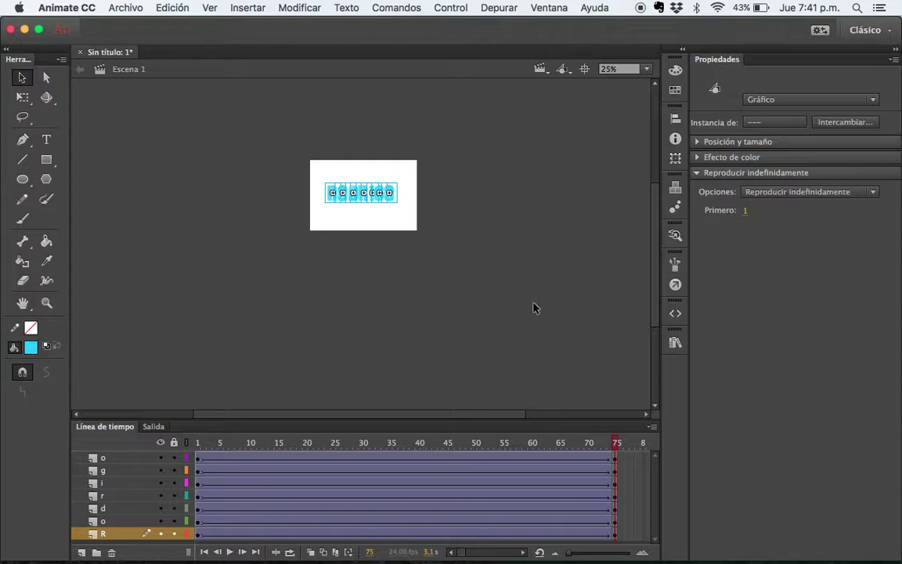
pyautogui.press('Home')
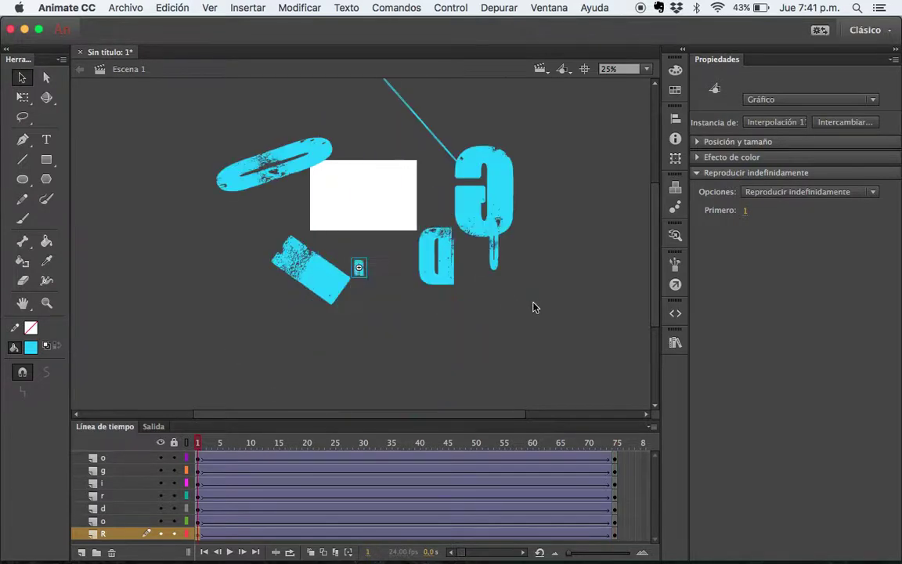
# Undo all the letter moves and transformations made at frame 1
pyautogui.press('super+z')
pyautogui.press('super+z')
pyautogui.press('super+z')
pyautogui.press('super+z')
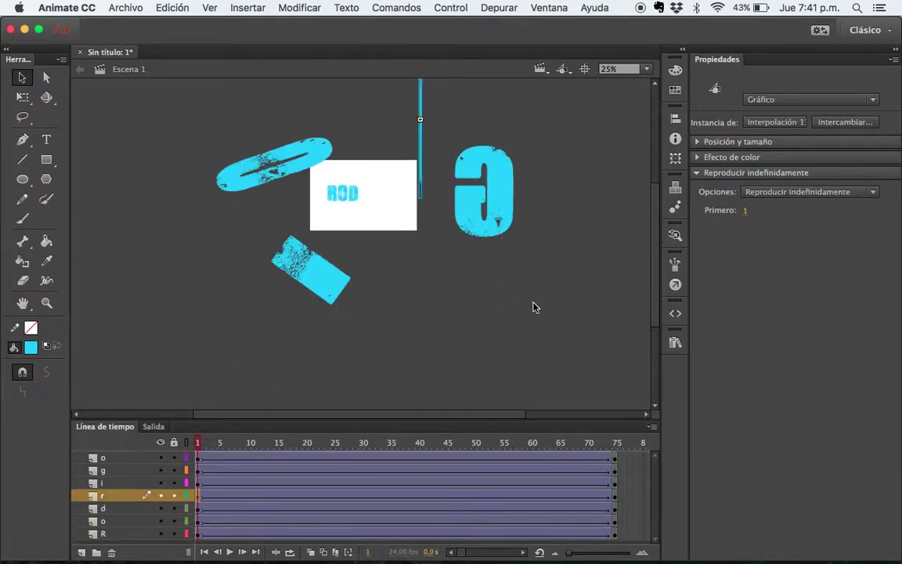
pyautogui.press('super+z')
pyautogui.press('super+z')
pyautogui.press('super+z')
pyautogui.press('super+z')
pyautogui.press('super+z')
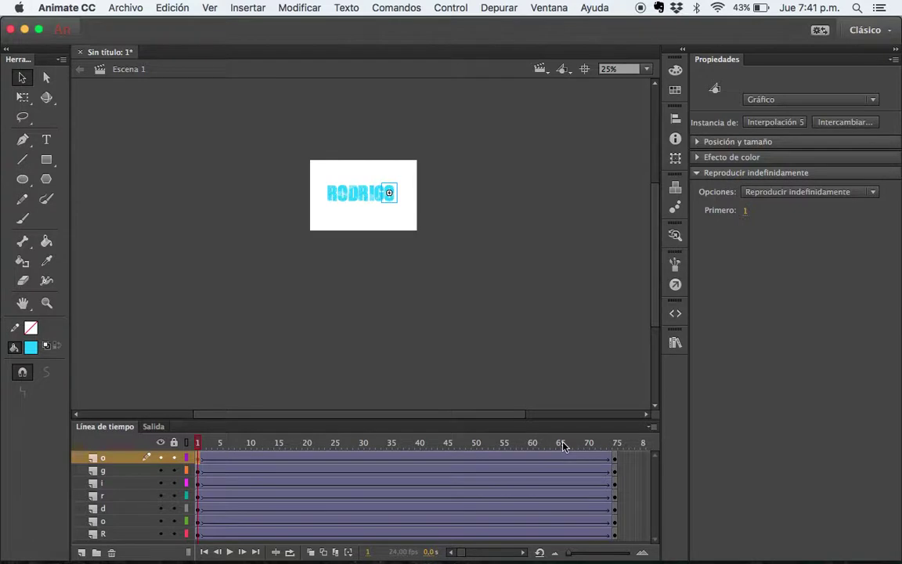
# Move the end keyframe of the R layer to frame 58
pyautogui.scroll(-5, 495, 377)
pyautogui.scroll(-5, 495, 377)
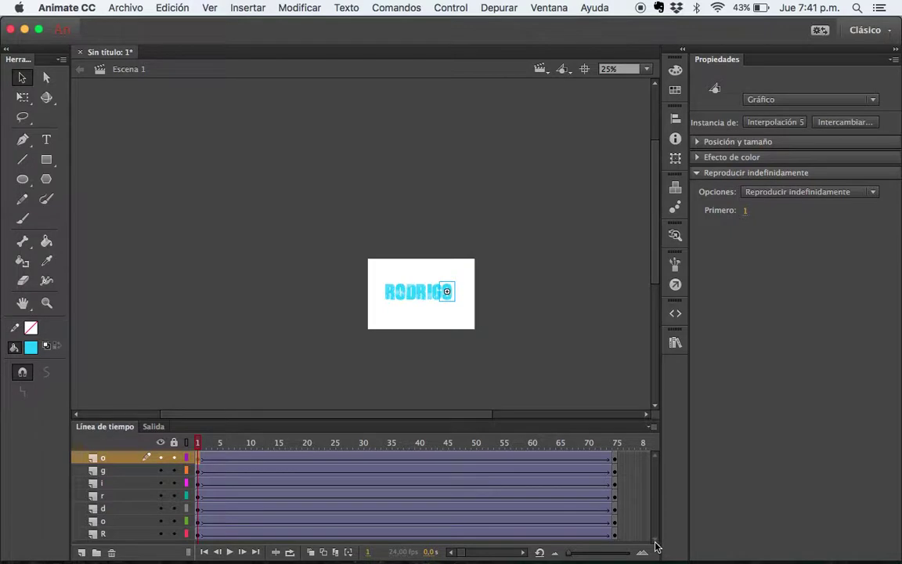
pyautogui.click(616, 534)
pyautogui.moveTo(617, 539)
pyautogui.mouseDown()
pyautogui.moveTo(454, 538)
pyautogui.moveTo(520, 537)
pyautogui.mouseUp()
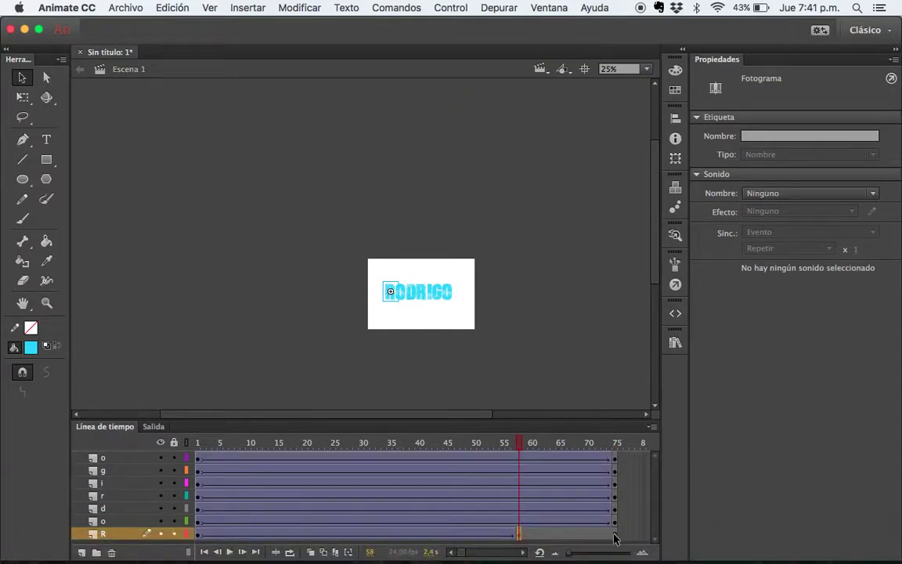
# Remove the R layer's frames after frame 58 and scrub the timeline to check the letter's visibility
pyautogui.moveTo(540, 535); pyautogui.dragTo(564, 535)
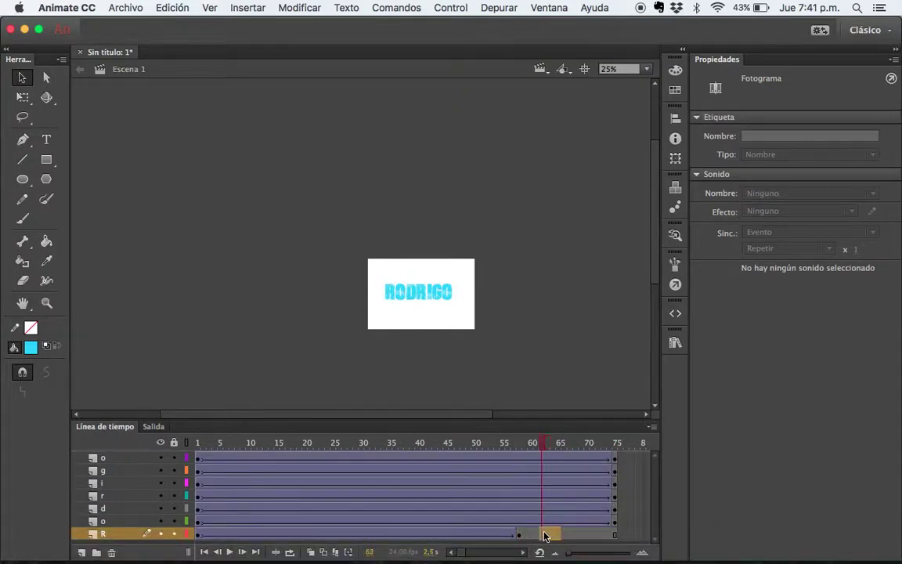
pyautogui.moveTo(619, 538); pyautogui.dragTo(523, 537)
pyautogui.rightClick(541, 536)
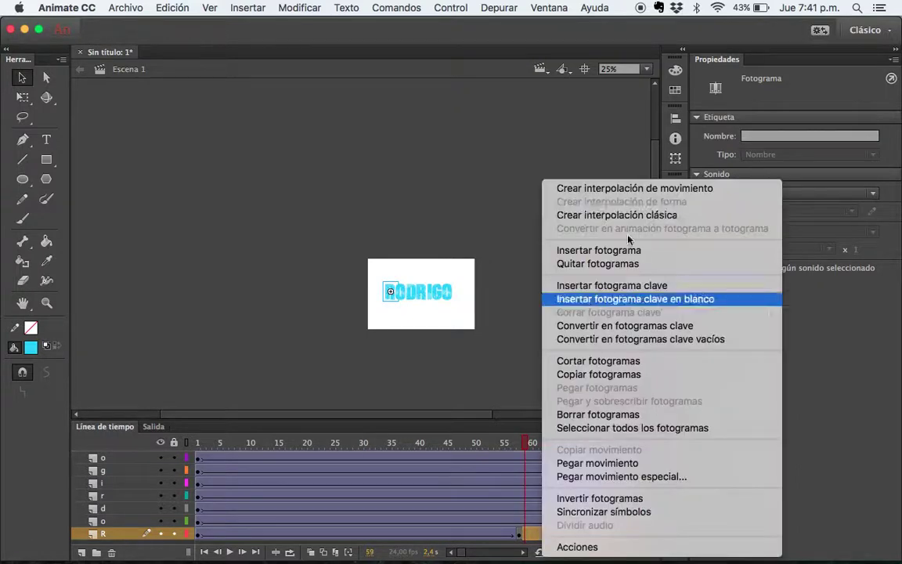
pyautogui.click(563, 243)
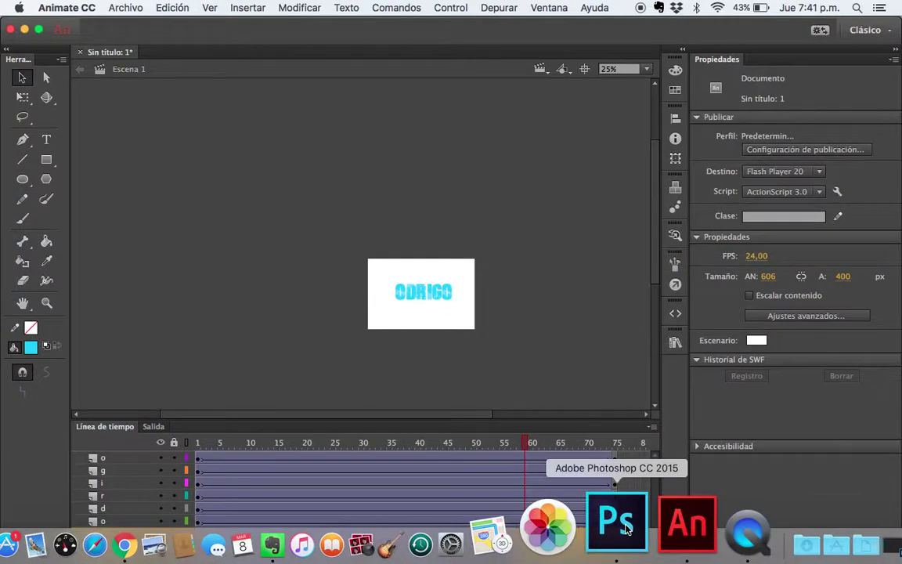
pyautogui.click(632, 457)
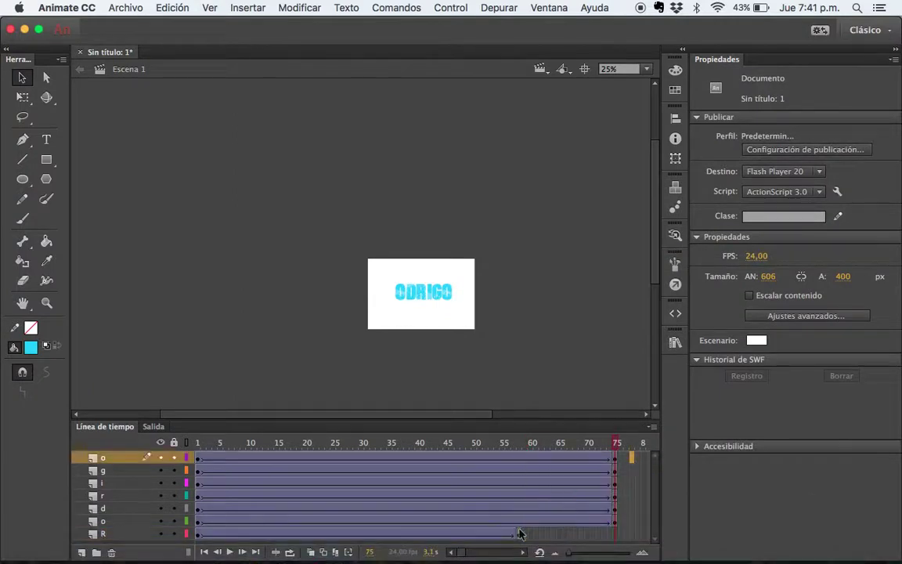
pyautogui.click(526, 445)
pyautogui.moveTo(527, 443); pyautogui.dragTo(594, 461)
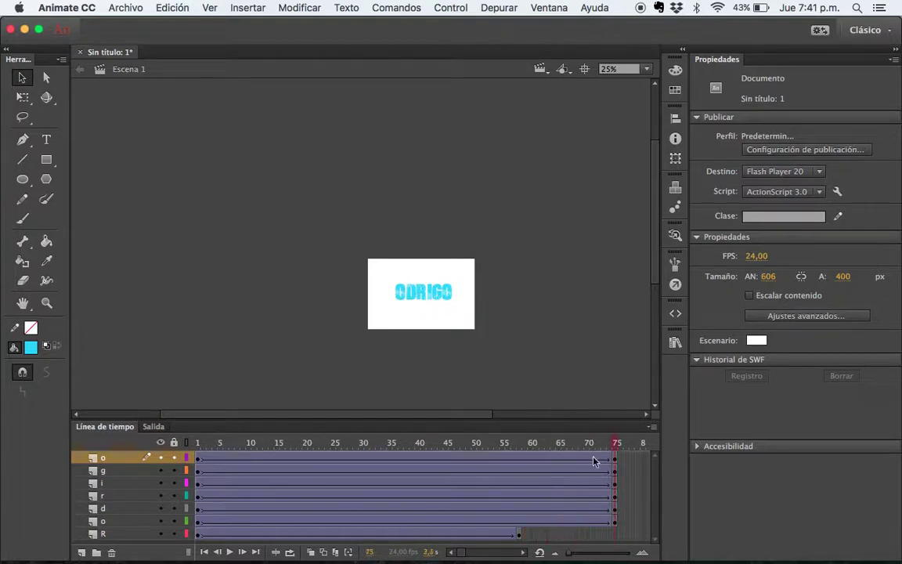
# Insert a frame at frame 75 on the R layer to extend the letter's duration
pyautogui.click(615, 536)
pyautogui.rightClick(615, 536)
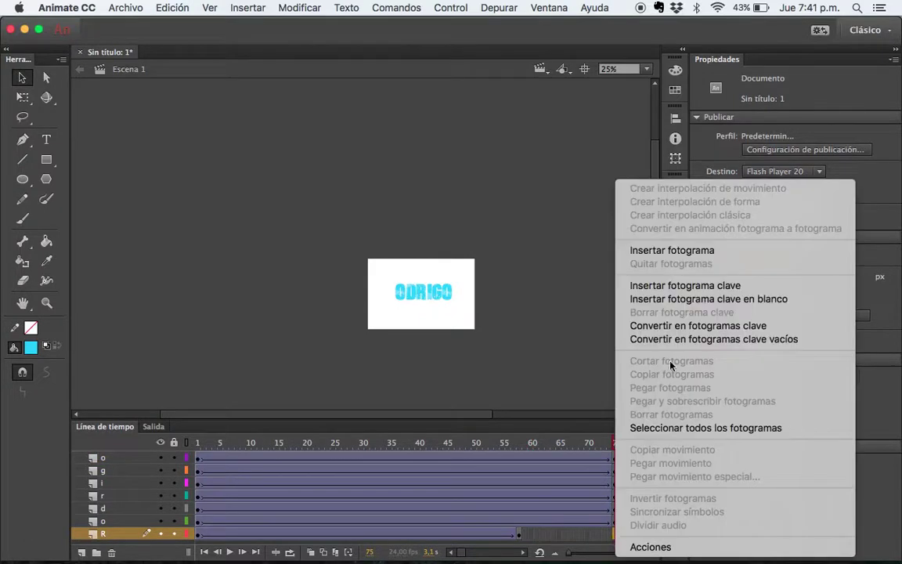
pyautogui.click(673, 250)
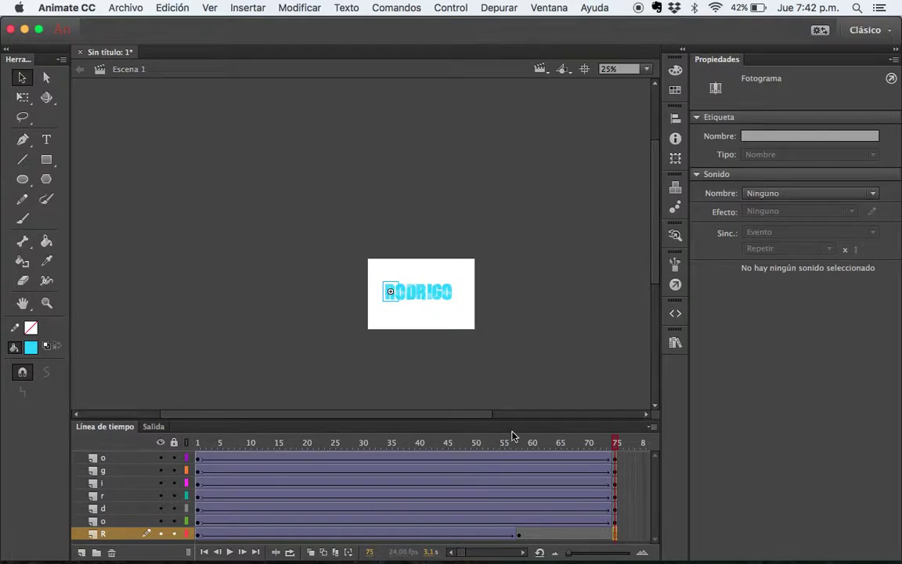
# Try to move the first letter O off the stage at frame 58, and undo the move
pyautogui.click(520, 536)
pyautogui.click(387, 278)
pyautogui.press('z')
pyautogui.click(404, 291)
pyautogui.press('v')
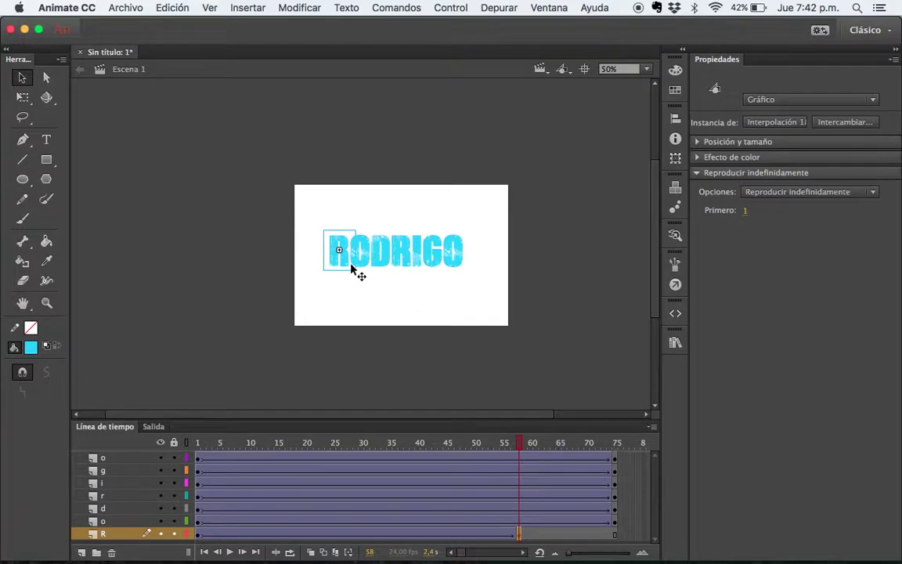
pyautogui.moveTo(353, 266); pyautogui.dragTo(171, 305)
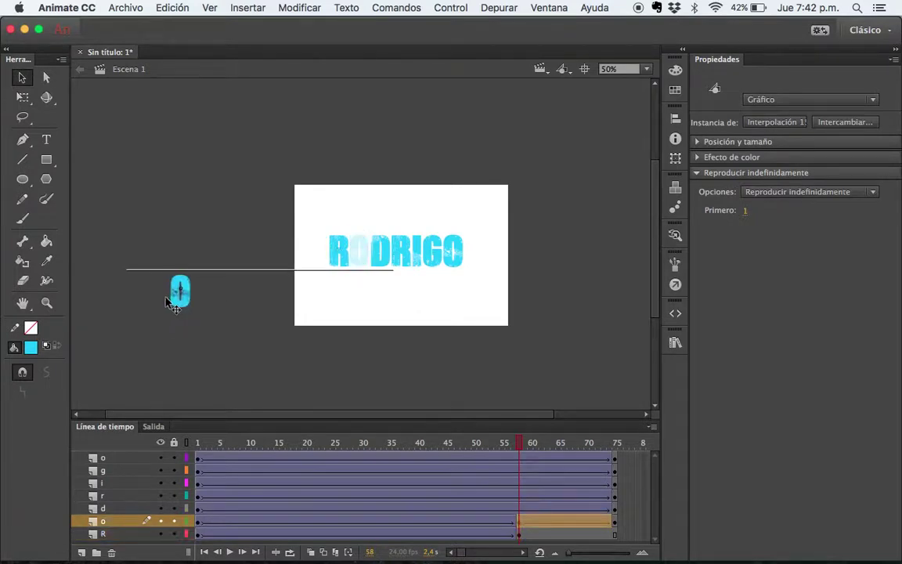
pyautogui.press('super+z')
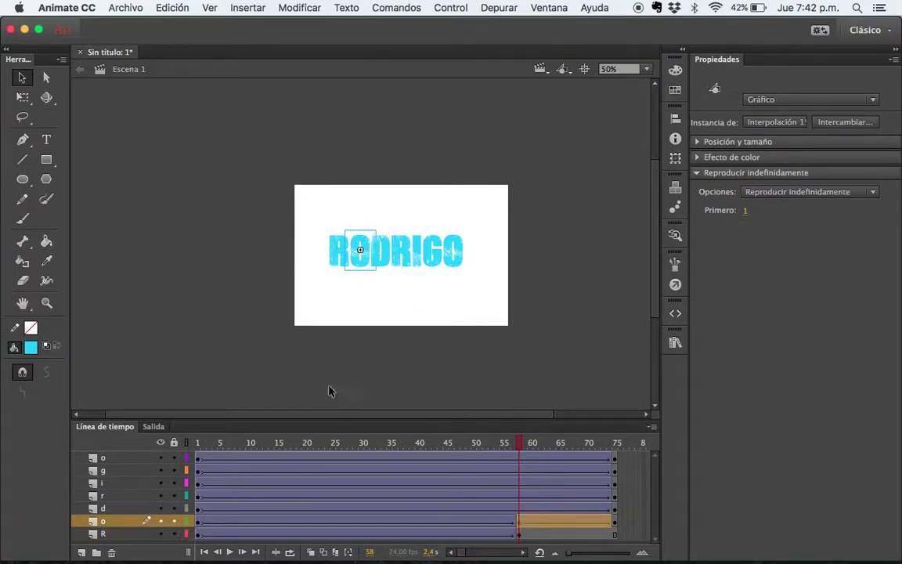
# At frame 1 of the R layer, move the letter off the stage's upper-left corner and rotate it with Free Transform
pyautogui.click(520, 534)
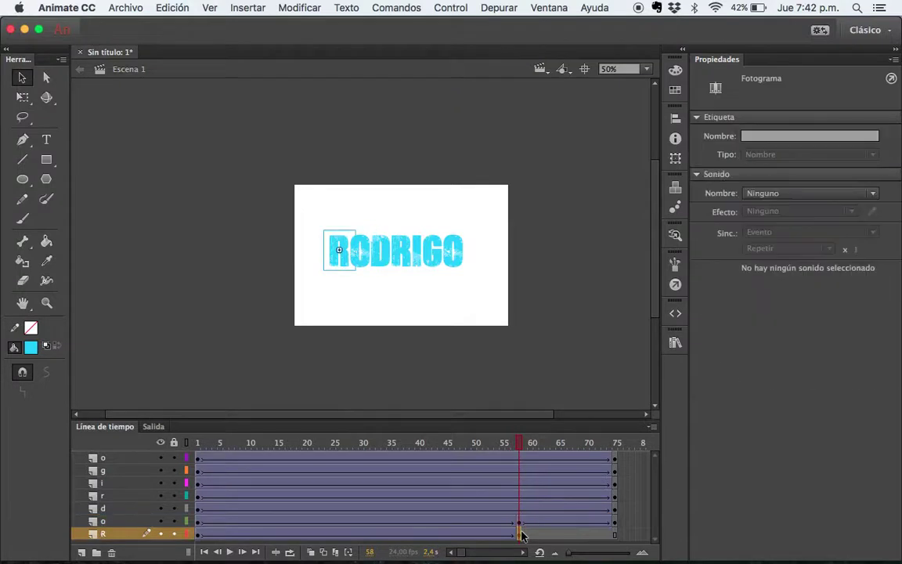
pyautogui.click(198, 534)
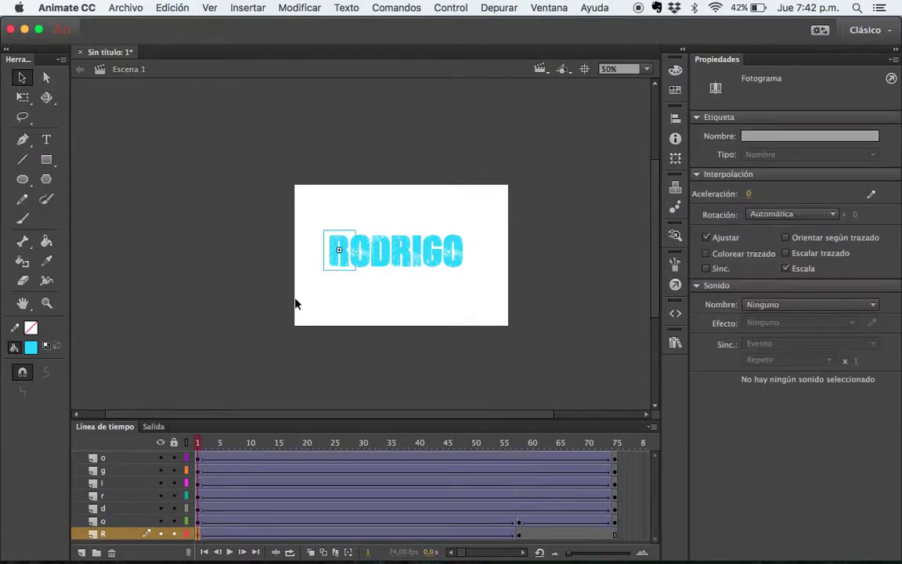
pyautogui.moveTo(331, 269); pyautogui.dragTo(133, 181)
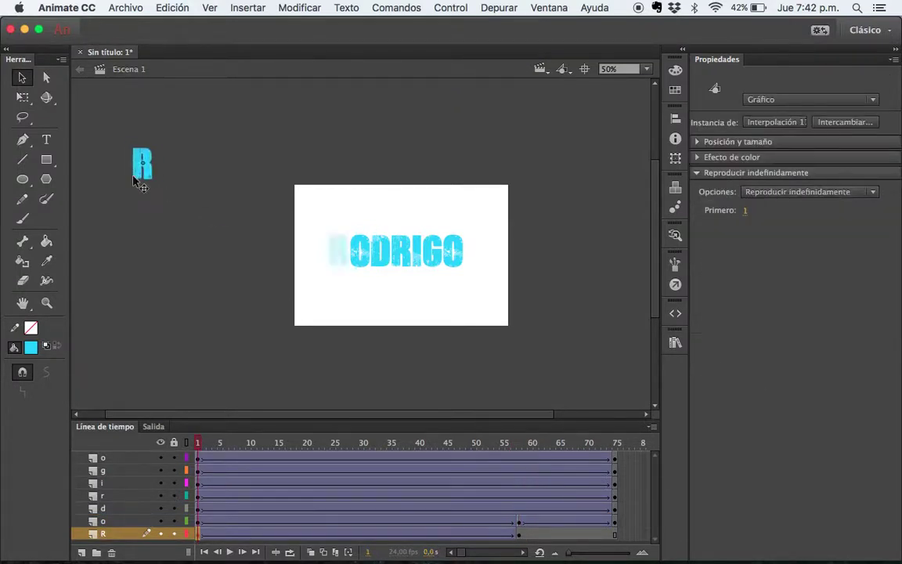
pyautogui.press('q')
pyautogui.moveTo(166, 190); pyautogui.dragTo(145, 202)
pyautogui.moveTo(137, 138); pyautogui.dragTo(113, 128)
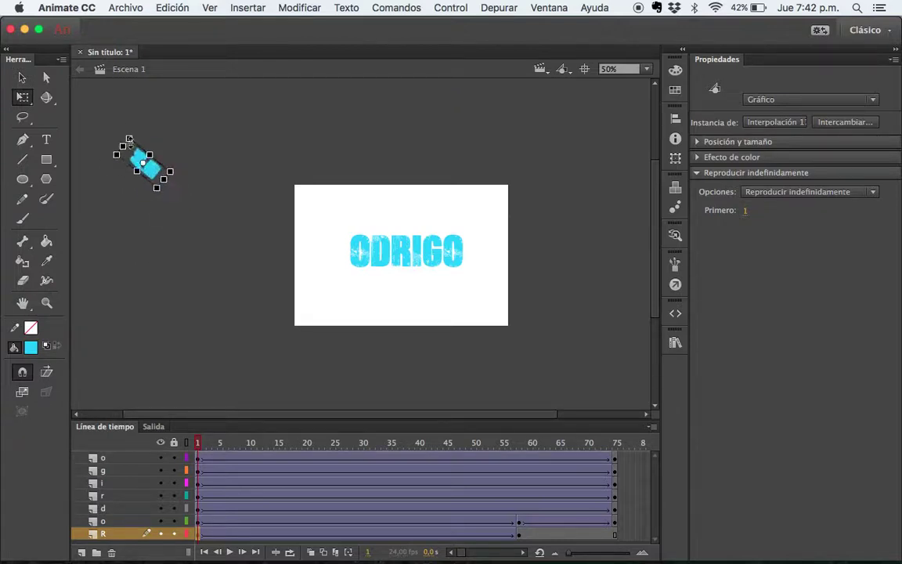
# Move the first o layer's middle keyframe to frame 63
pyautogui.click(518, 522)
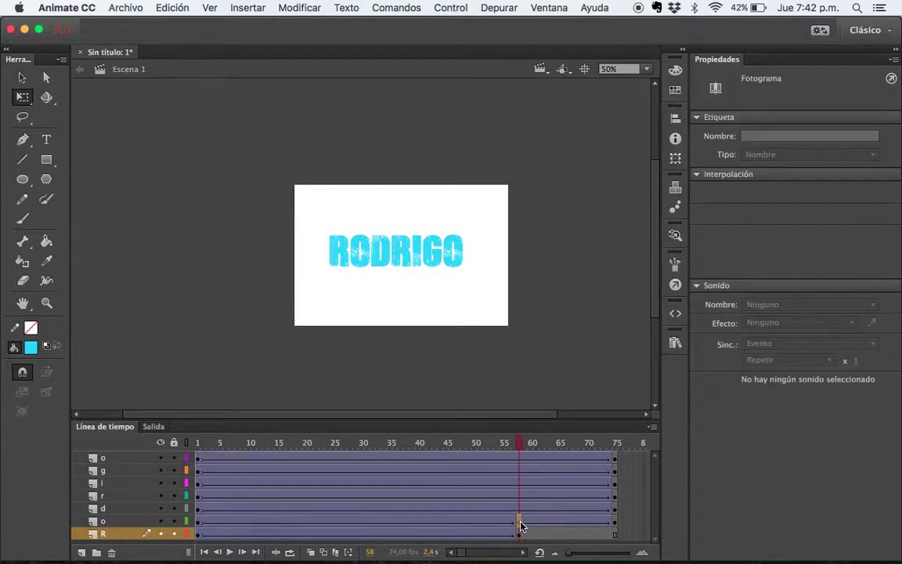
pyautogui.moveTo(521, 525); pyautogui.dragTo(547, 523)
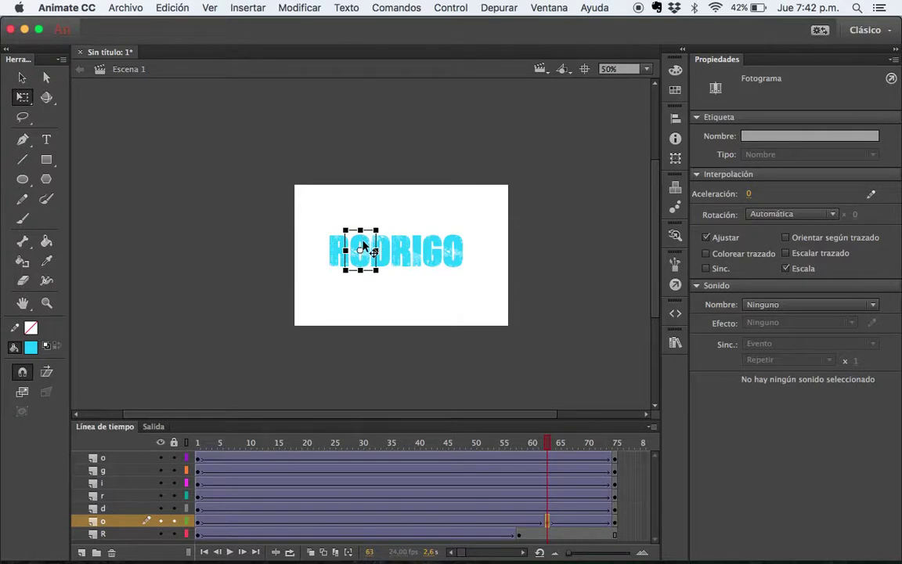
# Add a keyframe to the d layer at frame 63, and undo the trial move and enlargement of its letter
pyautogui.moveTo(383, 270); pyautogui.dragTo(634, 235)
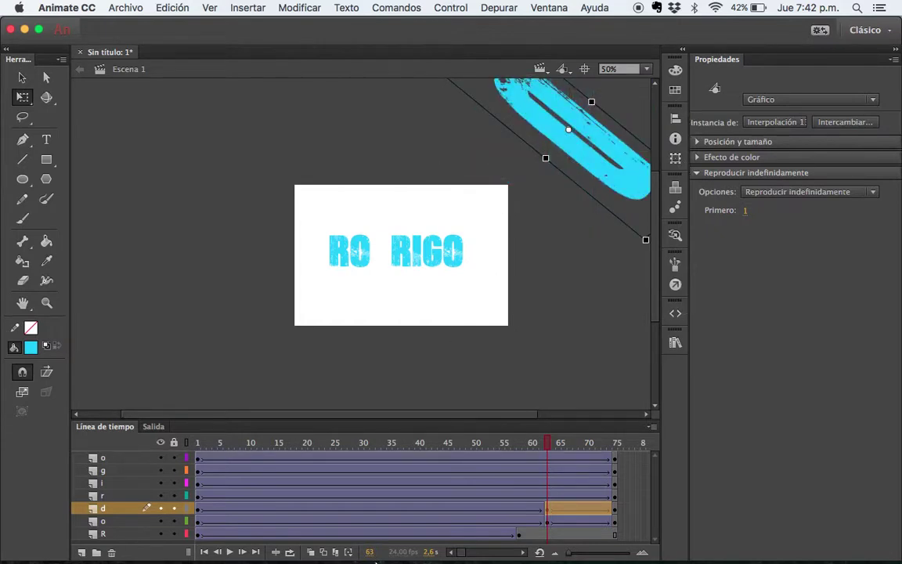
pyautogui.moveTo(550, 513); pyautogui.dragTo(570, 513)
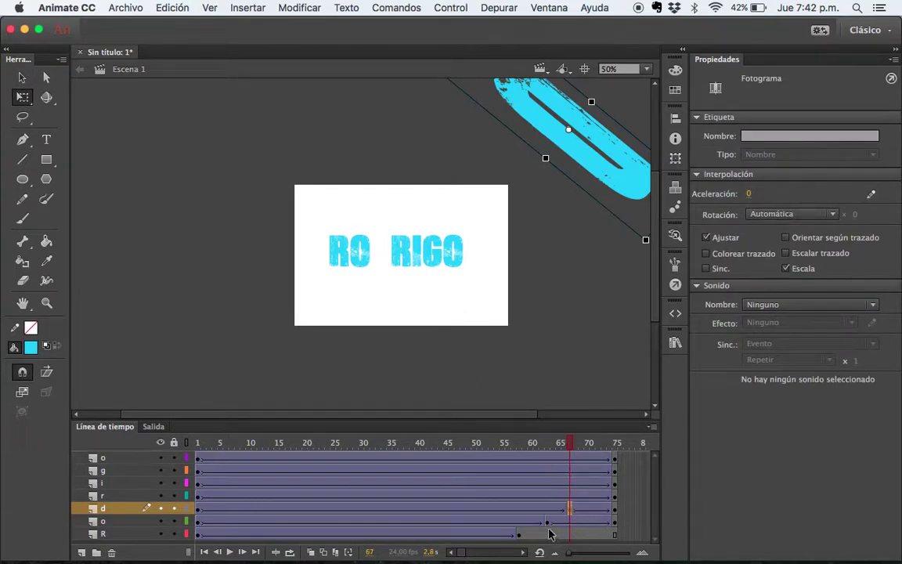
pyautogui.press(',')
pyautogui.press(',')
pyautogui.press(',')
pyautogui.press(',')
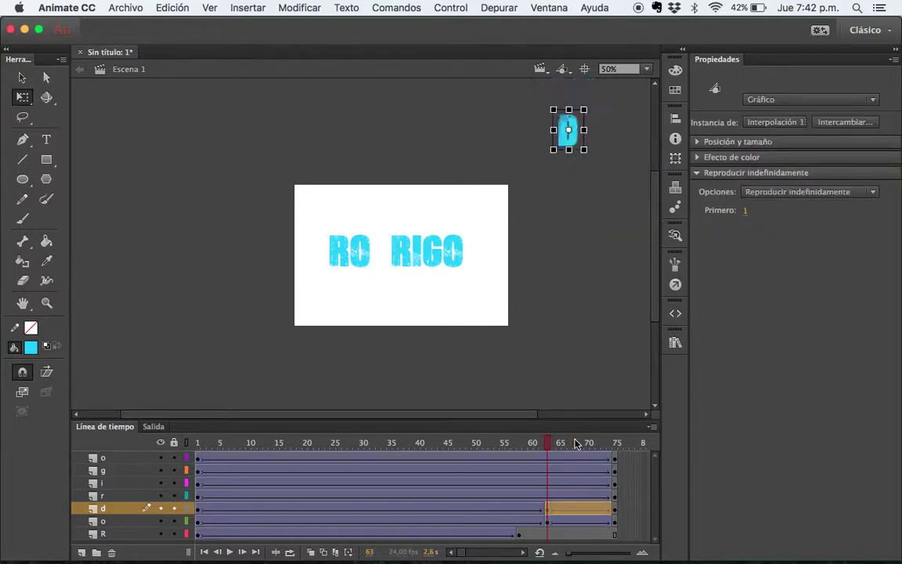
# At frame 1, move the letter D off the stage's right side and enlarge it until it is taller than the stage
pyautogui.click(197, 523)
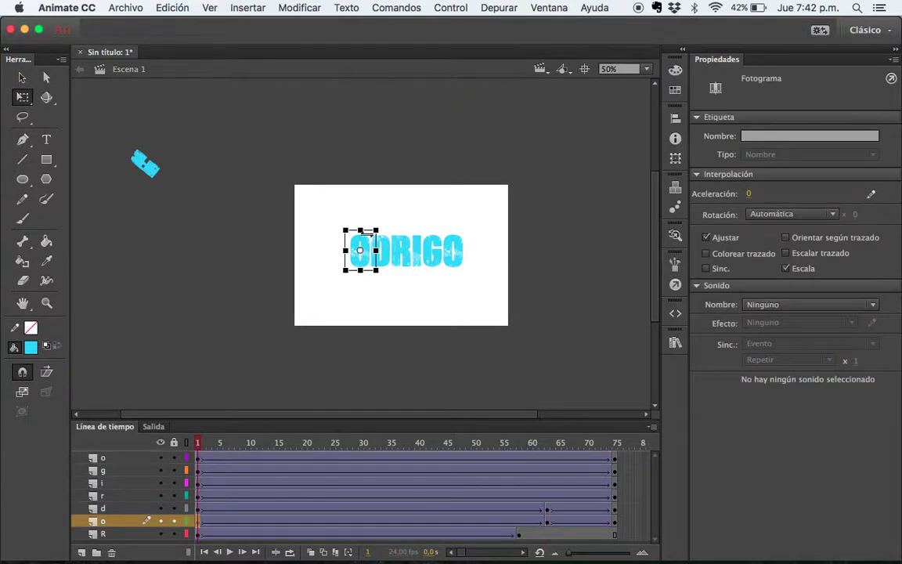
pyautogui.moveTo(374, 274); pyautogui.dragTo(590, 367)
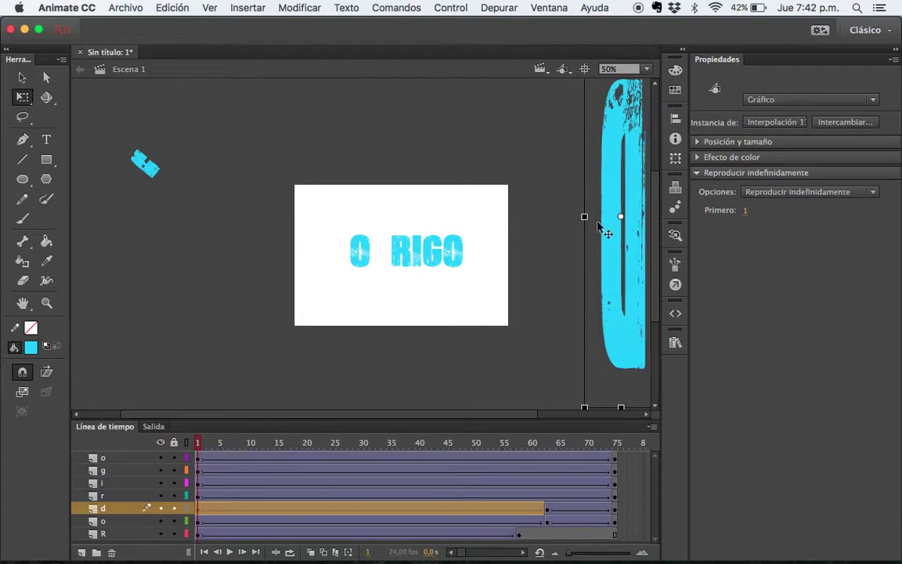
pyautogui.moveTo(601, 216); pyautogui.dragTo(524, 217)
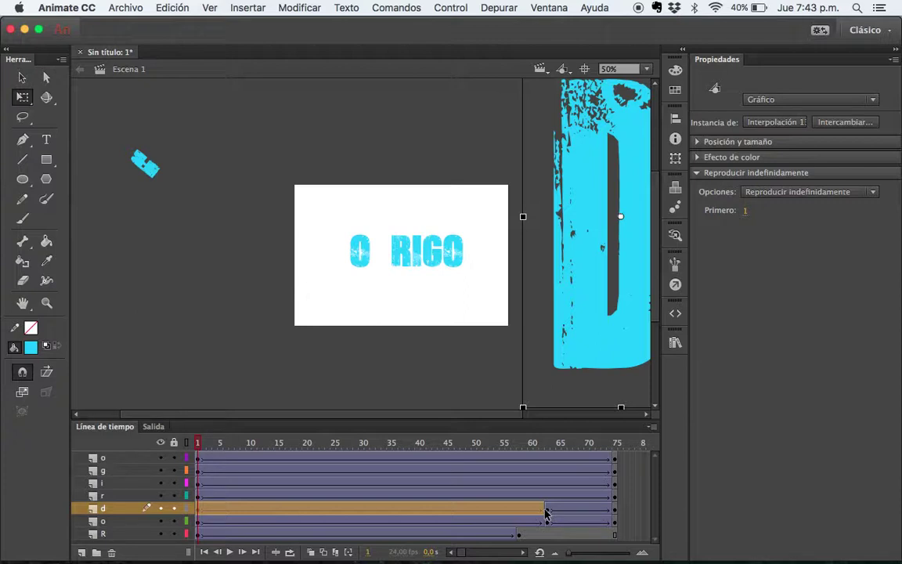
# Move the first o layer's middle keyframe to frame 61, and at frame 1 place the letter above the stage, rotated and enlarged
pyautogui.click(547, 522)
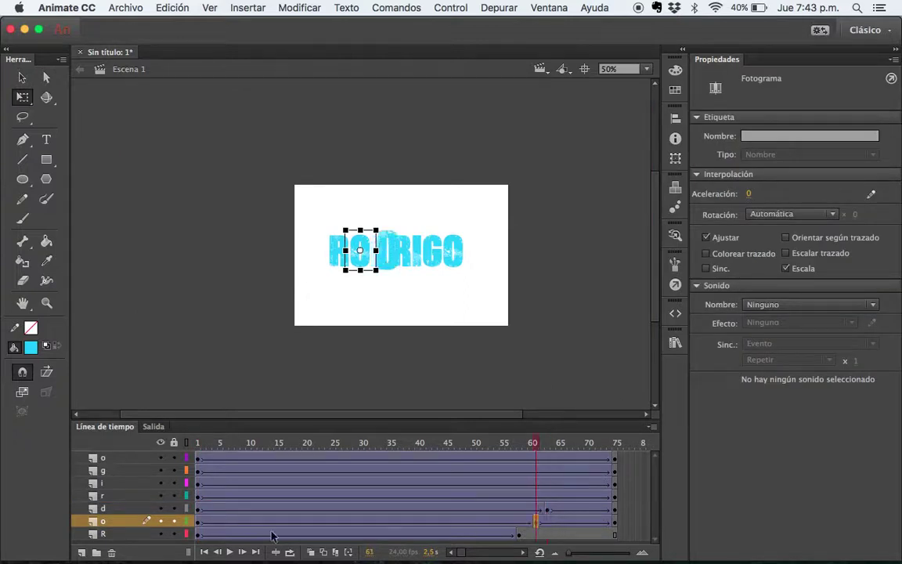
pyautogui.click(199, 529)
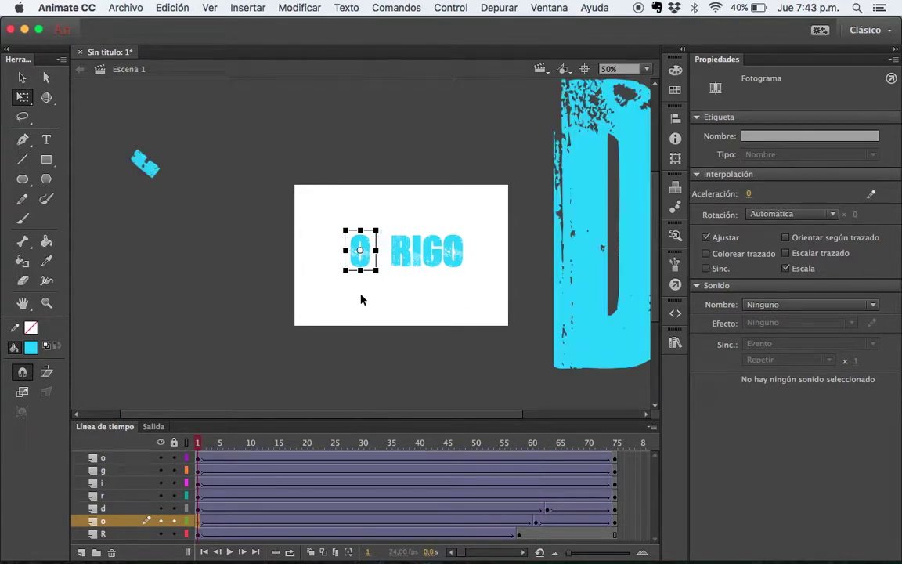
pyautogui.moveTo(363, 266); pyautogui.dragTo(333, 51)
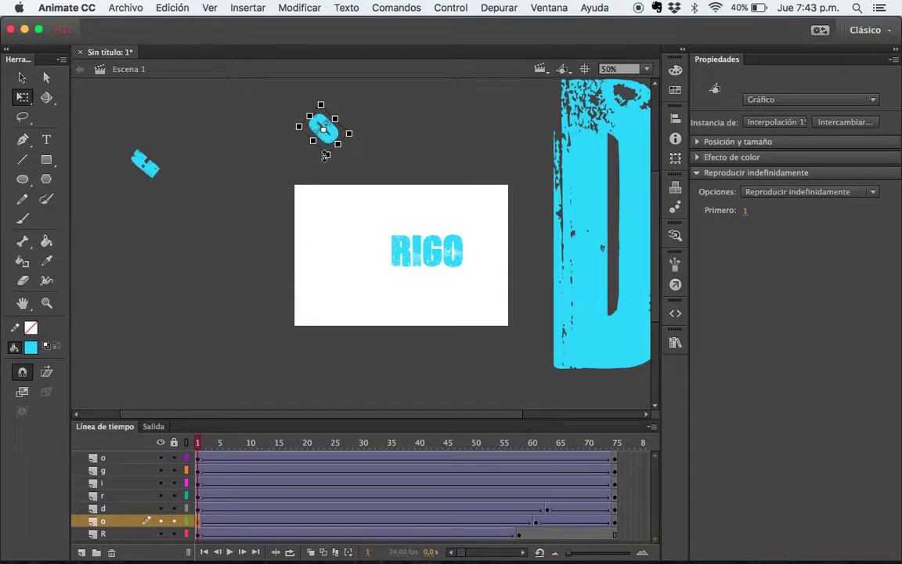
pyautogui.moveTo(349, 128); pyautogui.dragTo(174, 347)
pyautogui.moveTo(251, 210); pyautogui.dragTo(242, 7)
# Move the r layer's end keyframe to frame 68, and at frame 1 place its letter off the stage's lower-left corner
pyautogui.click(569, 496)
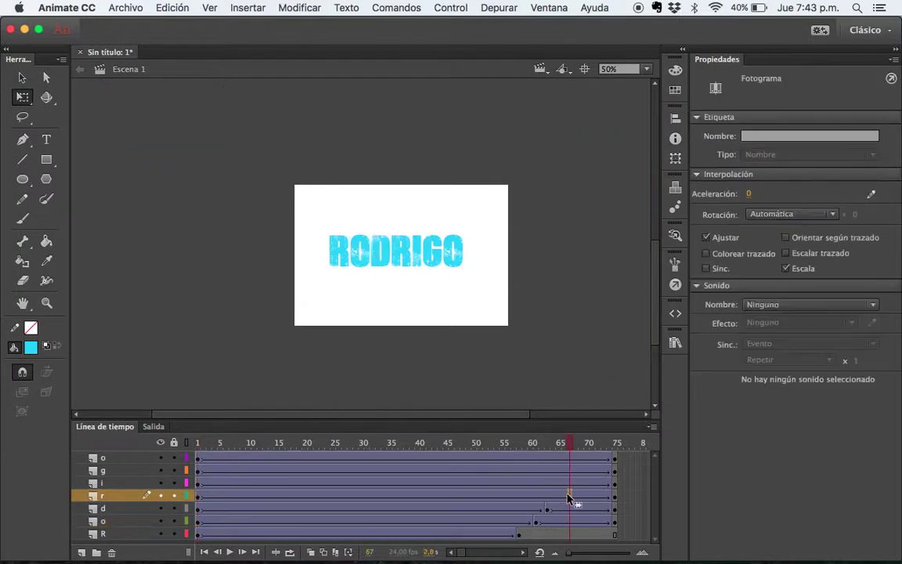
pyautogui.click(616, 496)
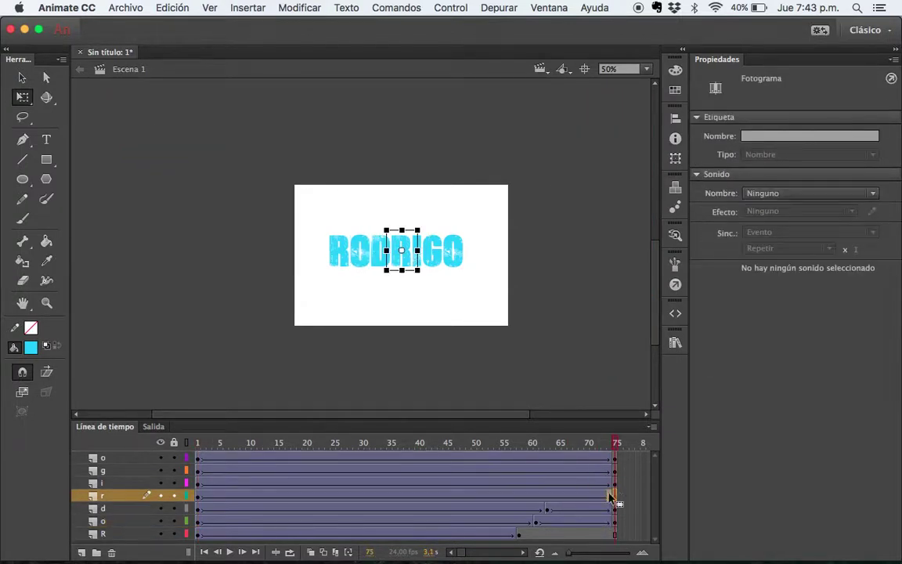
pyautogui.moveTo(580, 498); pyautogui.dragTo(575, 498)
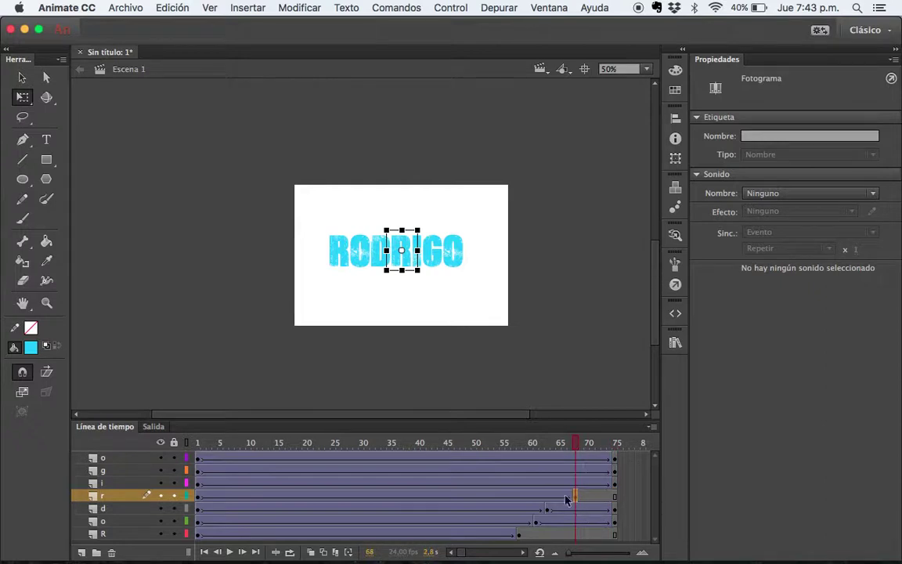
pyautogui.click(199, 497)
pyautogui.moveTo(391, 249); pyautogui.dragTo(162, 377)
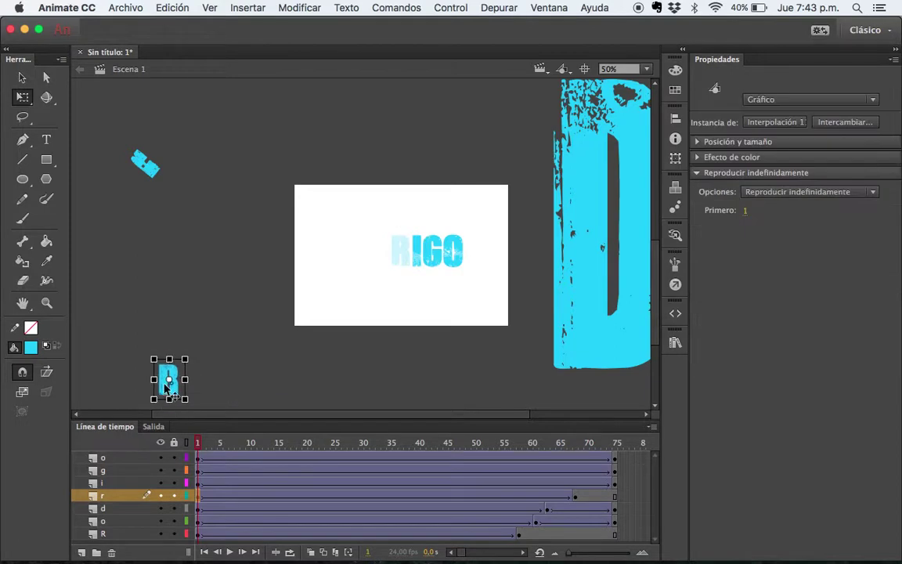
# Set the r layer's tween to an ease of 100 out with one clockwise rotation
pyautogui.click(446, 497)
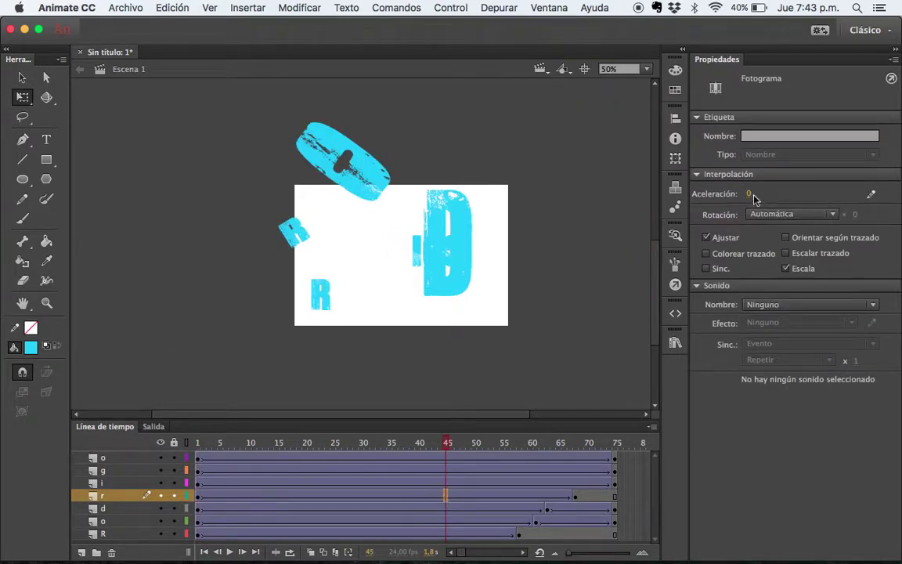
pyautogui.moveTo(750, 195); pyautogui.dragTo(901, 213)
pyautogui.moveTo(751, 195); pyautogui.dragTo(846, 224)
pyautogui.click(834, 215)
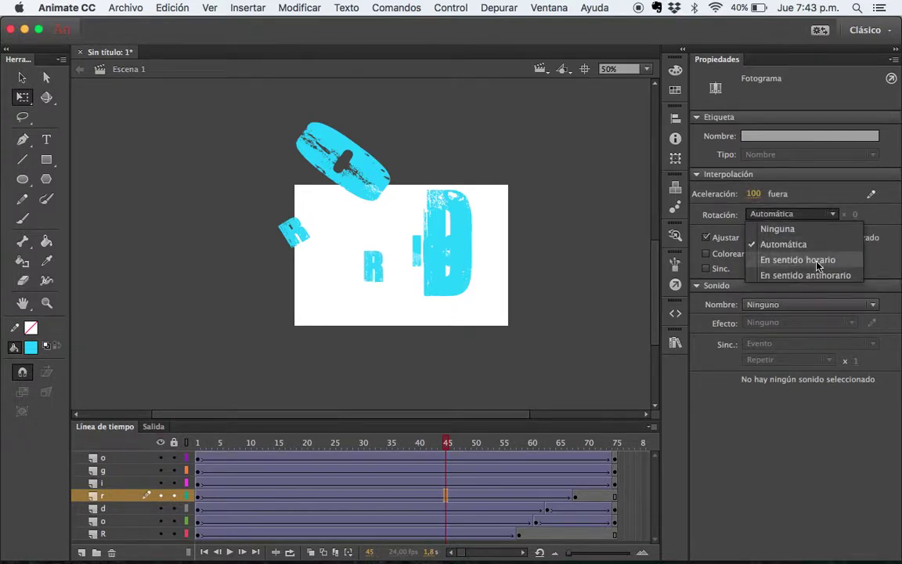
pyautogui.click(783, 258)
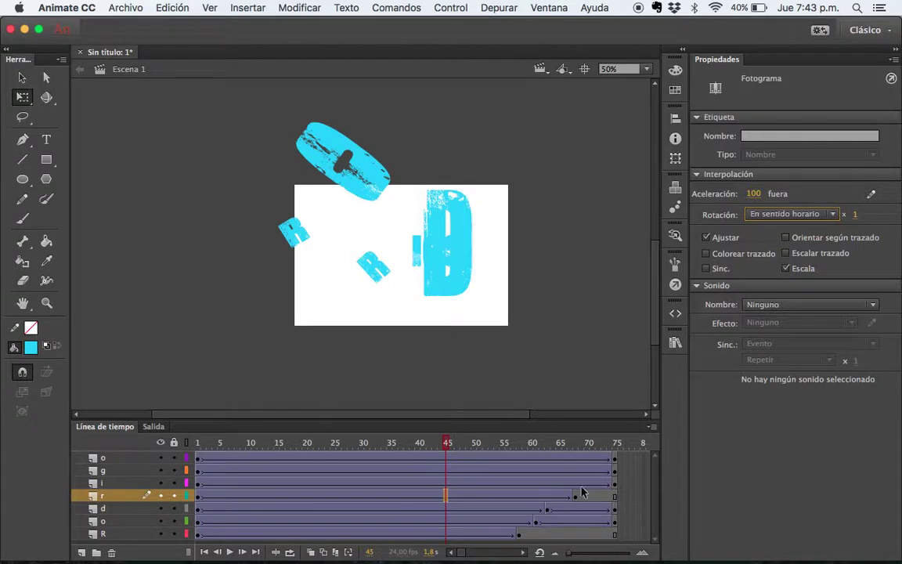
# Move the i layer's end keyframe to frame 71
pyautogui.click(613, 485)
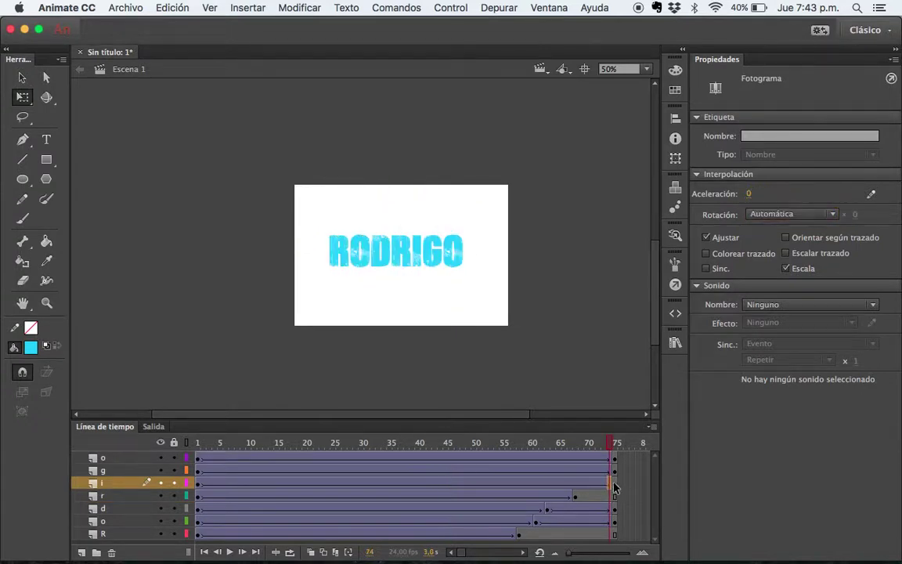
pyautogui.click(615, 484)
pyautogui.moveTo(604, 486); pyautogui.dragTo(593, 485)
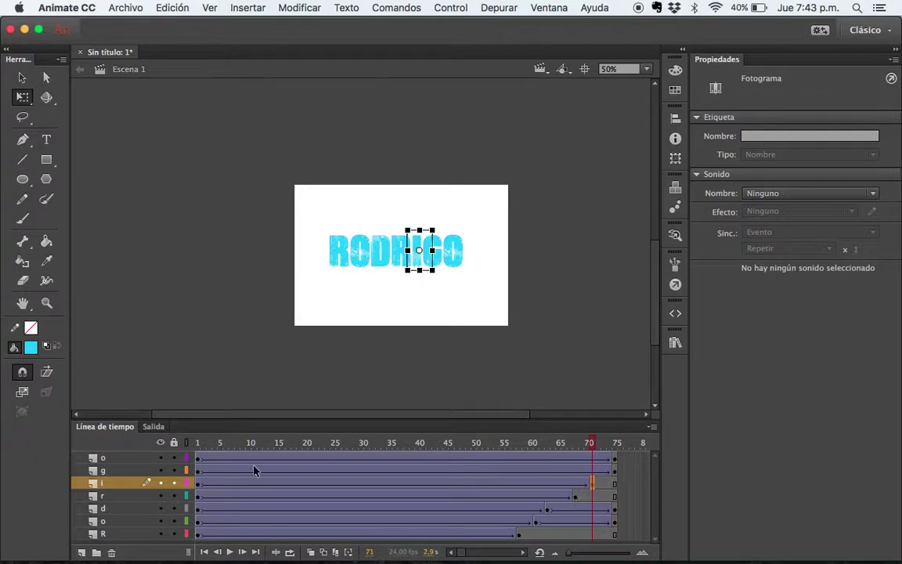
# Try to reposition the letter I at frame 1, and undo the changes made to the letter G instead
pyautogui.click(198, 486)
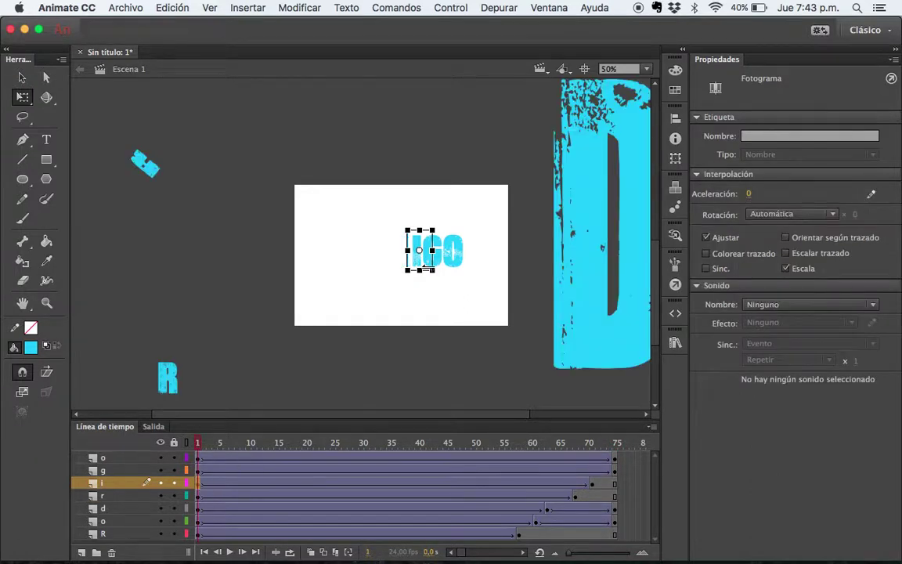
pyautogui.moveTo(421, 266); pyautogui.dragTo(433, 251)
pyautogui.click(198, 484)
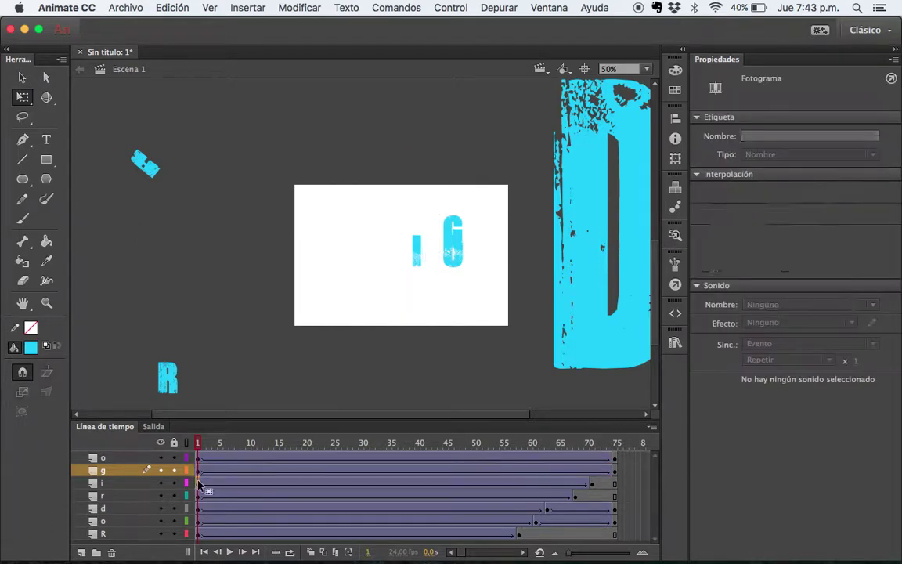
pyautogui.press('super+z')
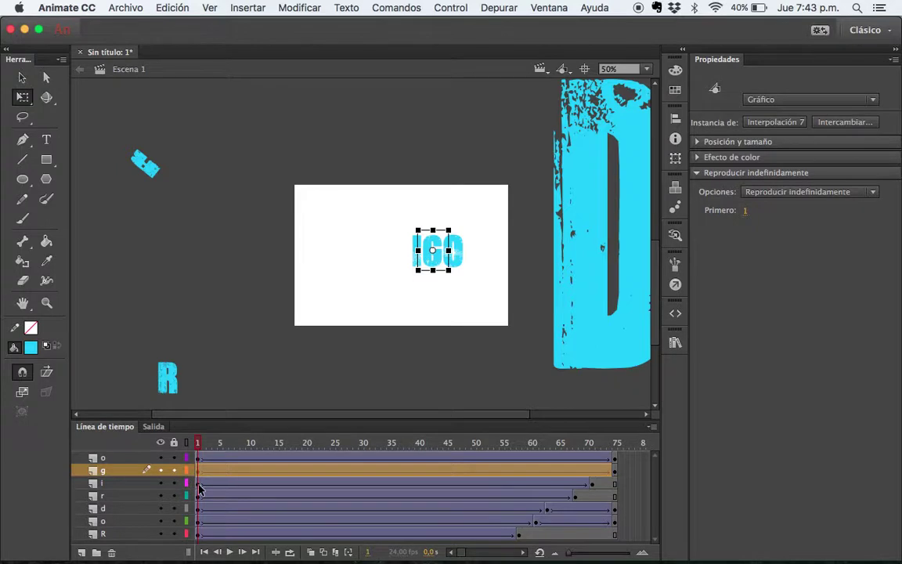
pyautogui.click(199, 485)
pyautogui.moveTo(422, 265); pyautogui.dragTo(536, 383)
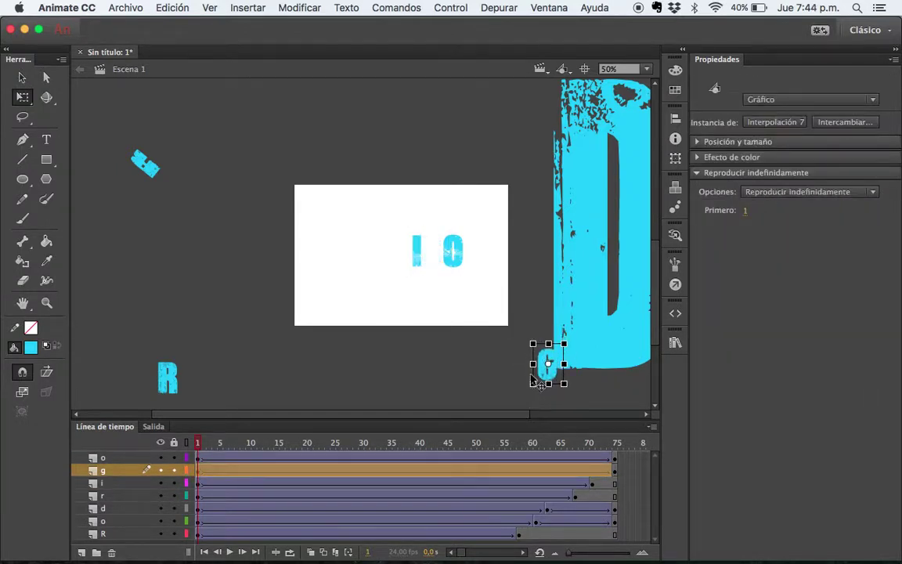
pyautogui.hotkey('ctrl', 'z')
# Select the letter I at frame 1 and move it off the stage, below its lower-right corner
pyautogui.click(399, 257)
pyautogui.click(415, 249)
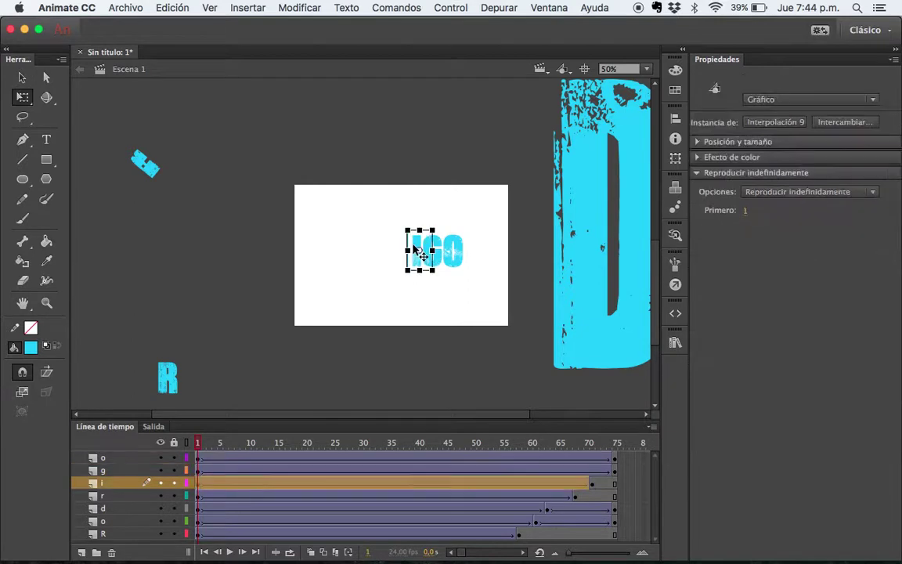
pyautogui.moveTo(416, 249); pyautogui.dragTo(502, 386)
# Set the i layer's tween to rotate counterclockwise 13 times
pyautogui.click(429, 484)
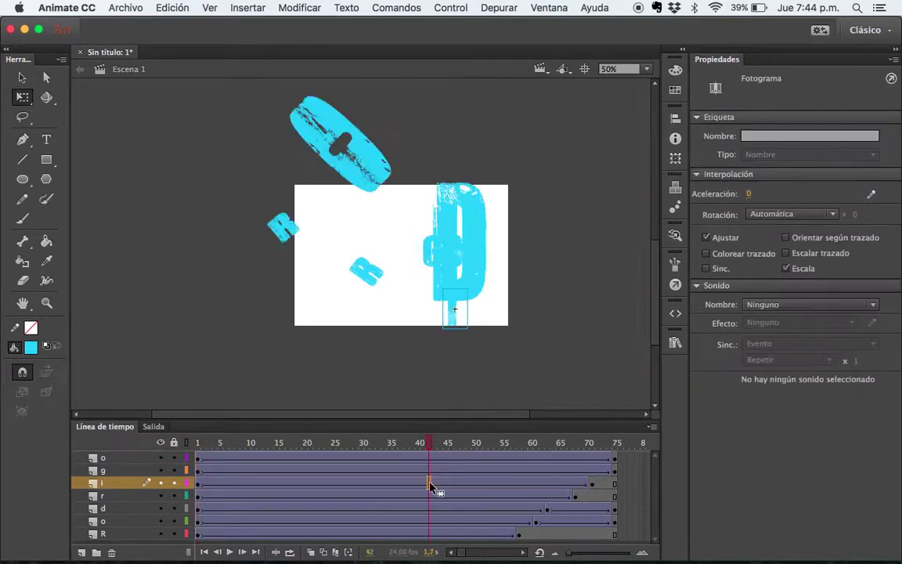
pyautogui.scroll(-5, 577, 293)
pyautogui.scroll(5, 582, 243)
pyautogui.hscroll(3, 582, 244)
pyautogui.scroll(-3, 582, 244)
pyautogui.hscroll(-2, 582, 243)
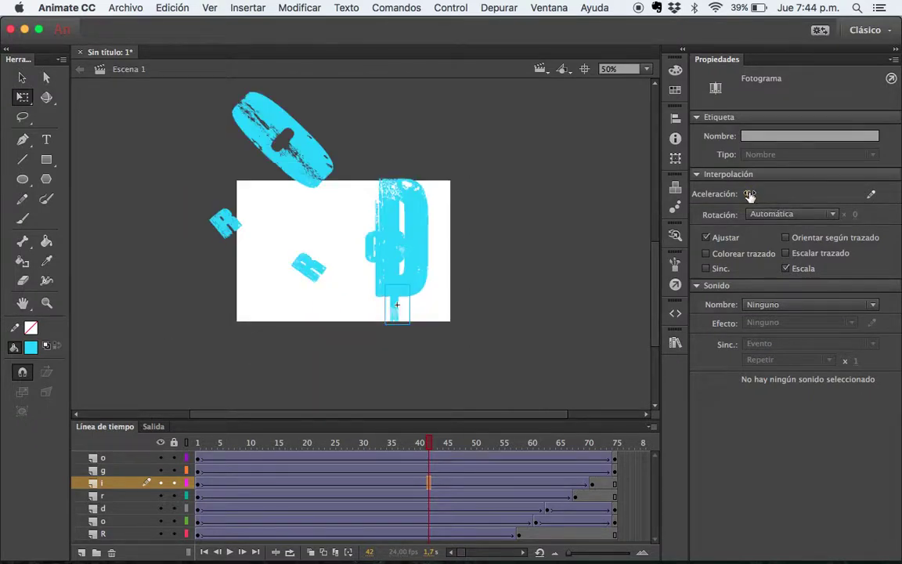
pyautogui.click(833, 216)
pyautogui.click(791, 258)
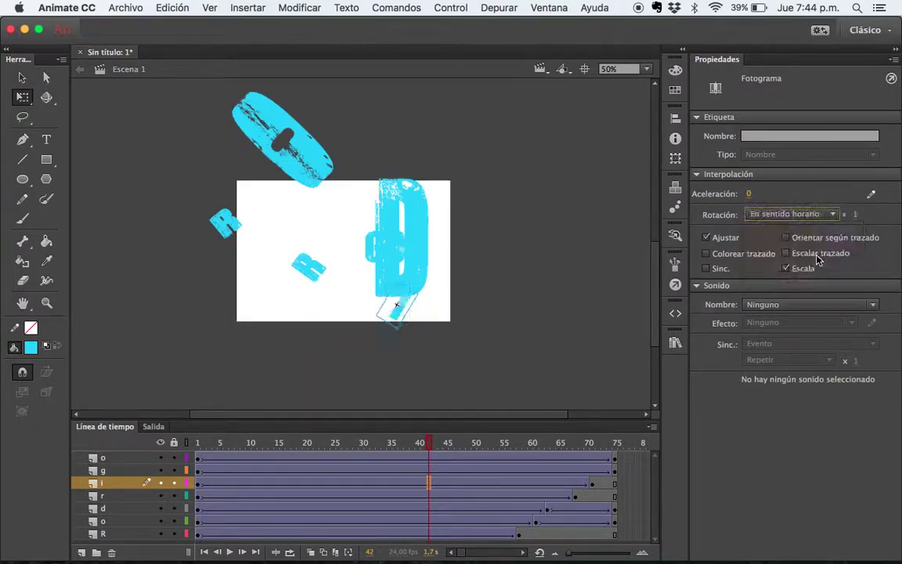
pyautogui.click(836, 214)
pyautogui.click(753, 274)
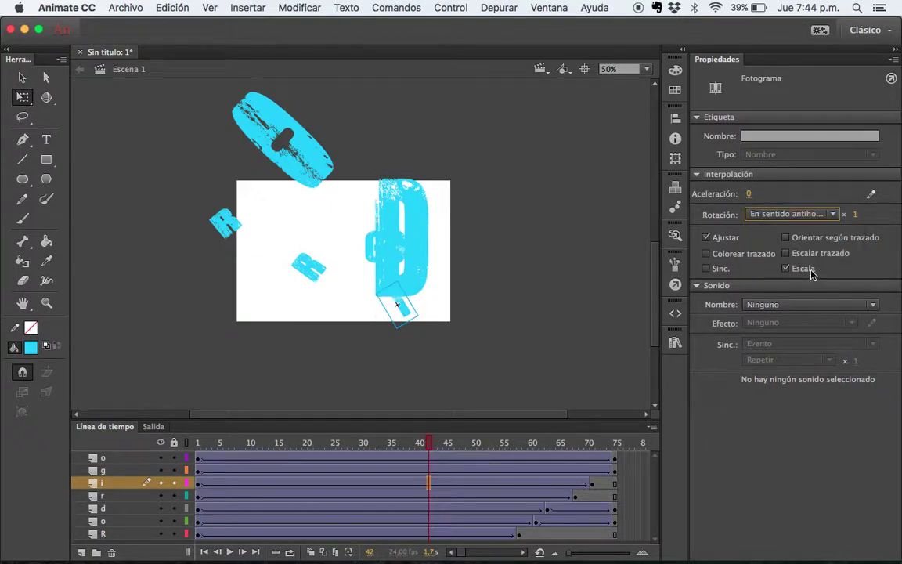
pyautogui.moveTo(856, 214); pyautogui.dragTo(873, 215)
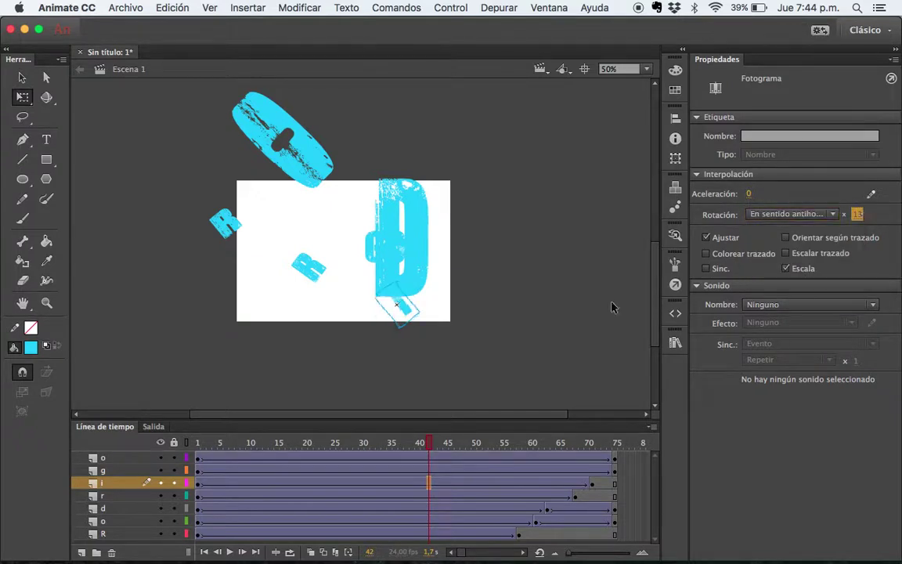
# Move the g layer's end keyframe to frame 73
pyautogui.click(615, 470)
pyautogui.moveTo(615, 473); pyautogui.dragTo(604, 470)
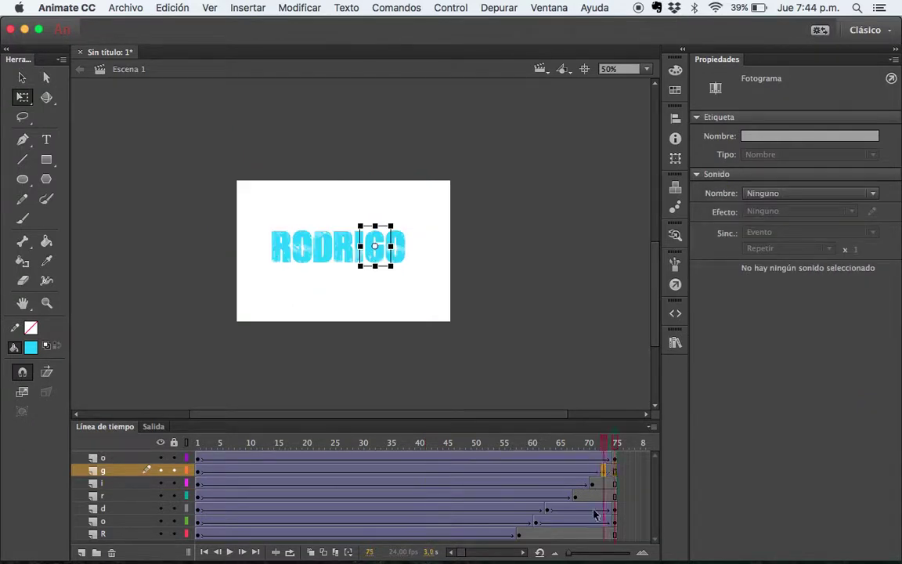
# At frame 1, move the letter G off the stage beyond its upper-left corner, then enlarge, distort and tilt it
pyautogui.click(197, 471)
pyautogui.moveTo(383, 259); pyautogui.dragTo(327, 291)
pyautogui.press('super+z')
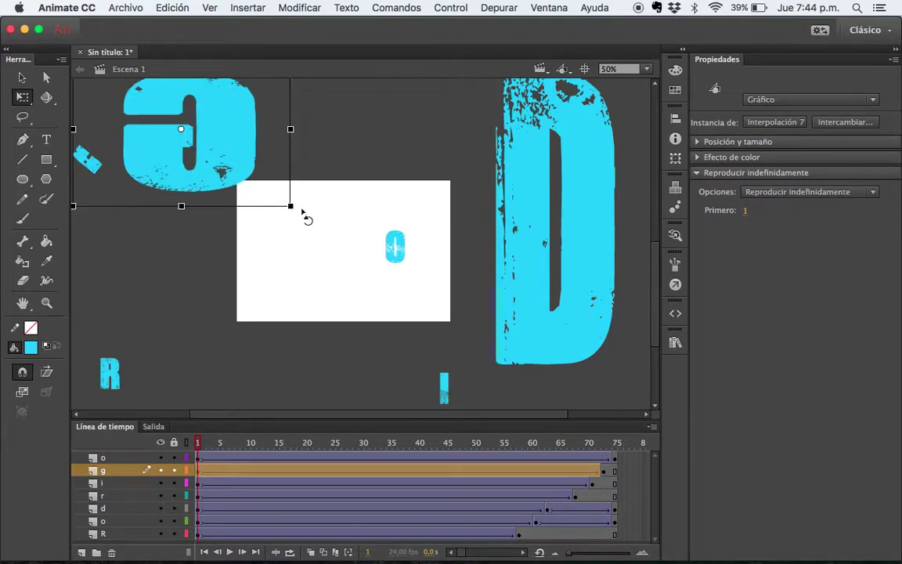
pyautogui.moveTo(303, 218); pyautogui.dragTo(167, 223)
pyautogui.moveTo(236, 222); pyautogui.dragTo(203, 166)
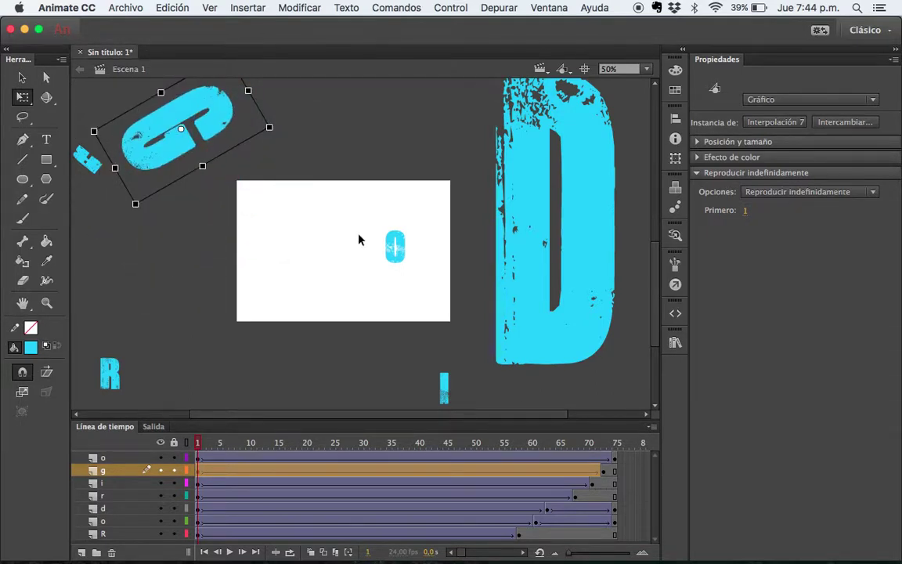
# Move the final letter O at frame 1 horizontally off the stage's right side, beyond the large D, and preview the animation
pyautogui.click(197, 459)
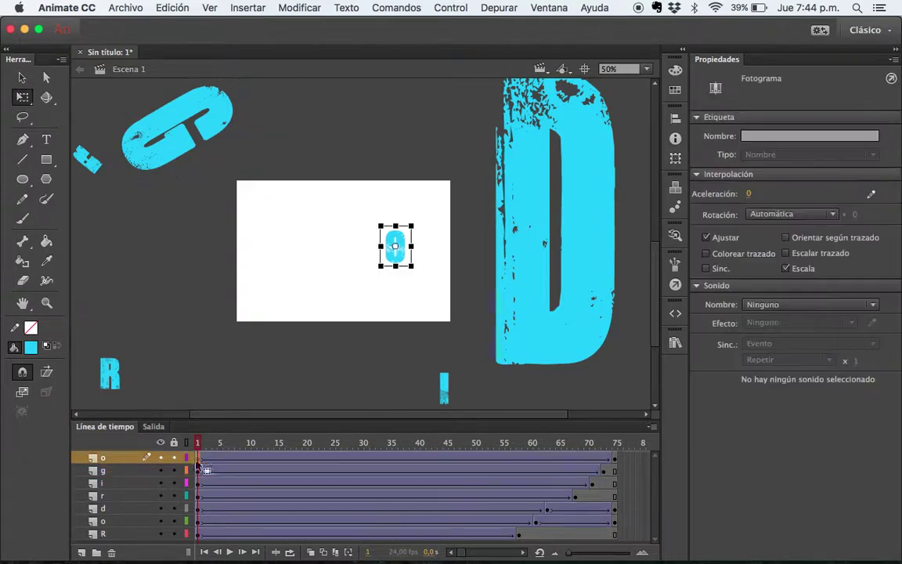
pyautogui.moveTo(403, 259); pyautogui.dragTo(649, 258)
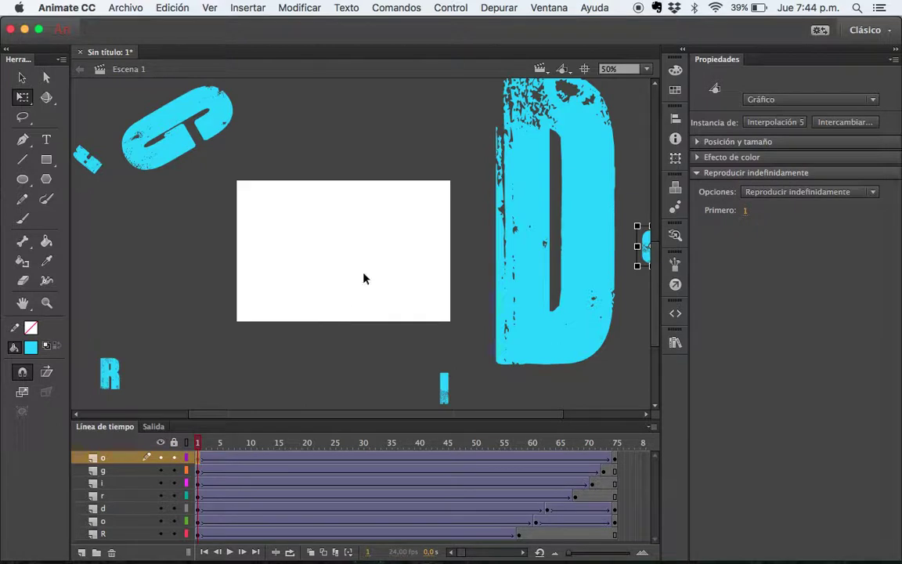
pyautogui.press('Return')
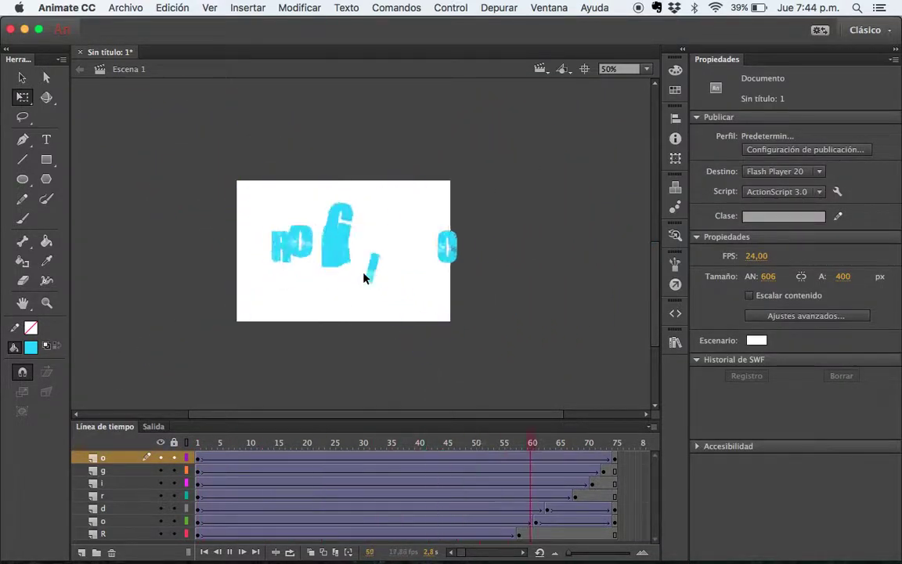
pyautogui.press('Return')
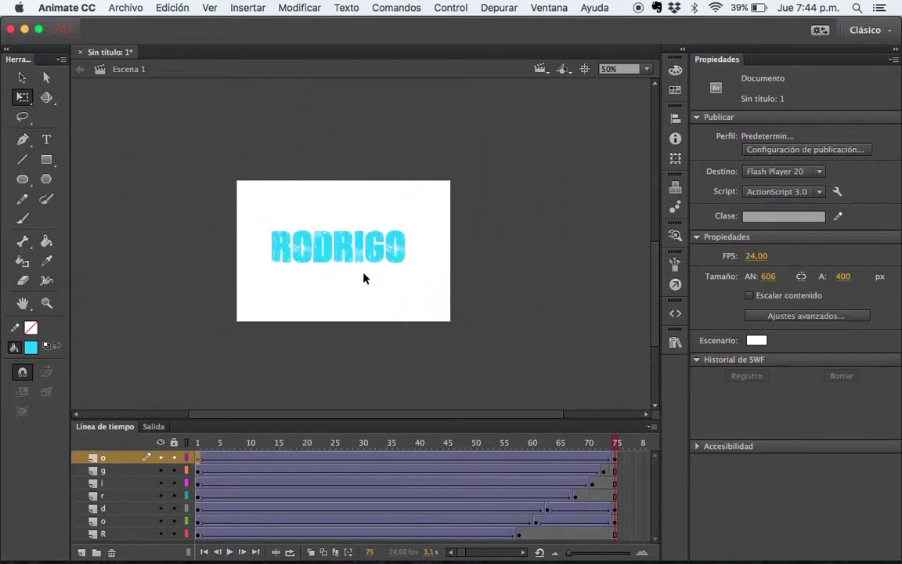
pyautogui.press('Return')
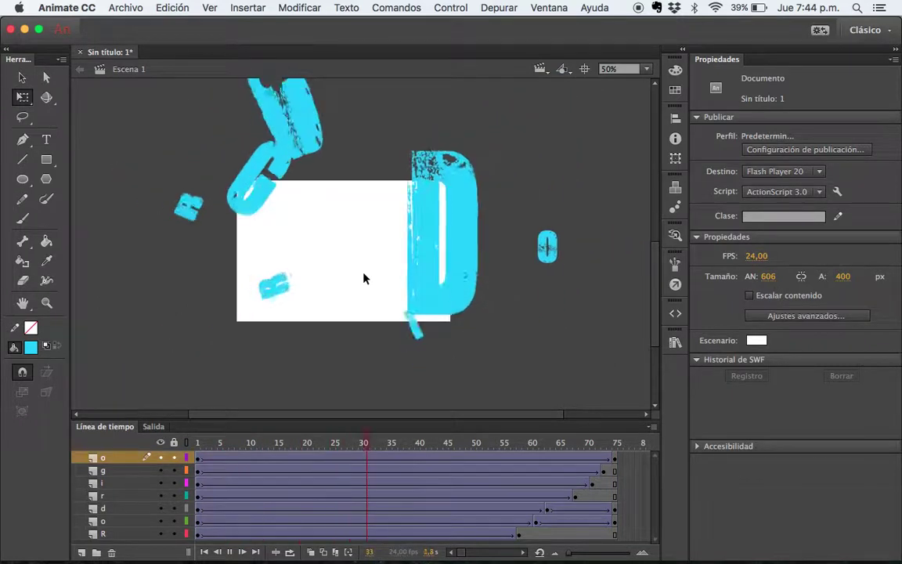